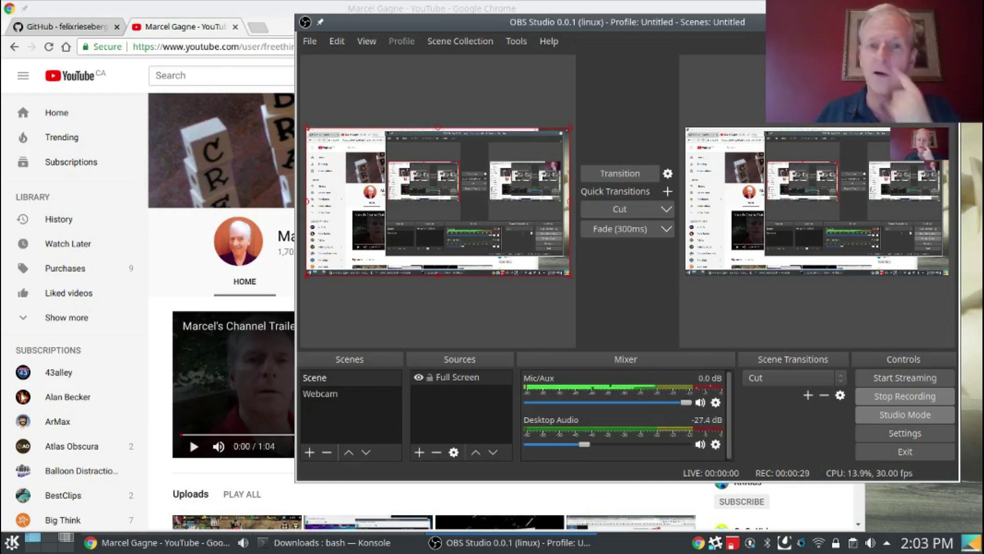
Hide the OBS window and switch Chrome to the windows95 GitHub repository tab
key("alt+Tab")
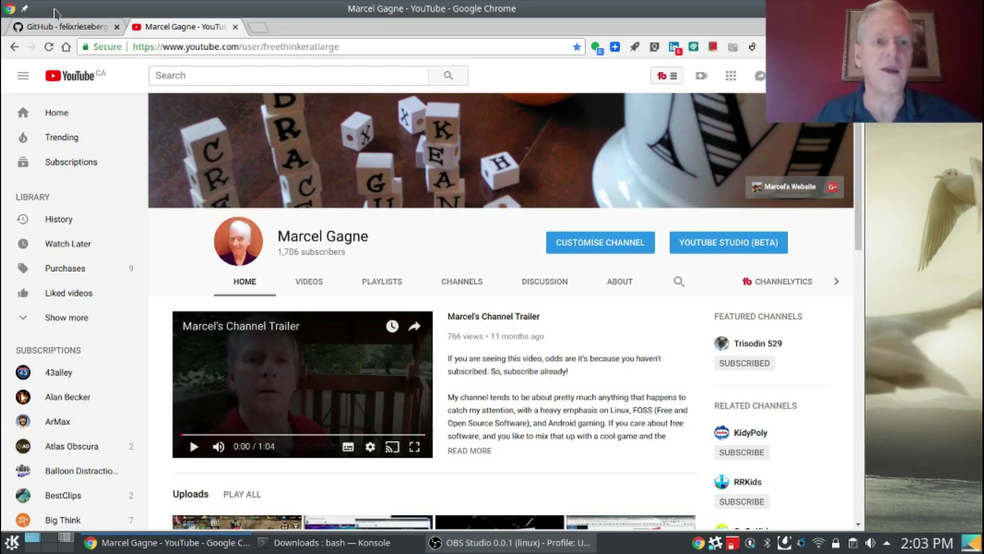
left_click(69, 28)
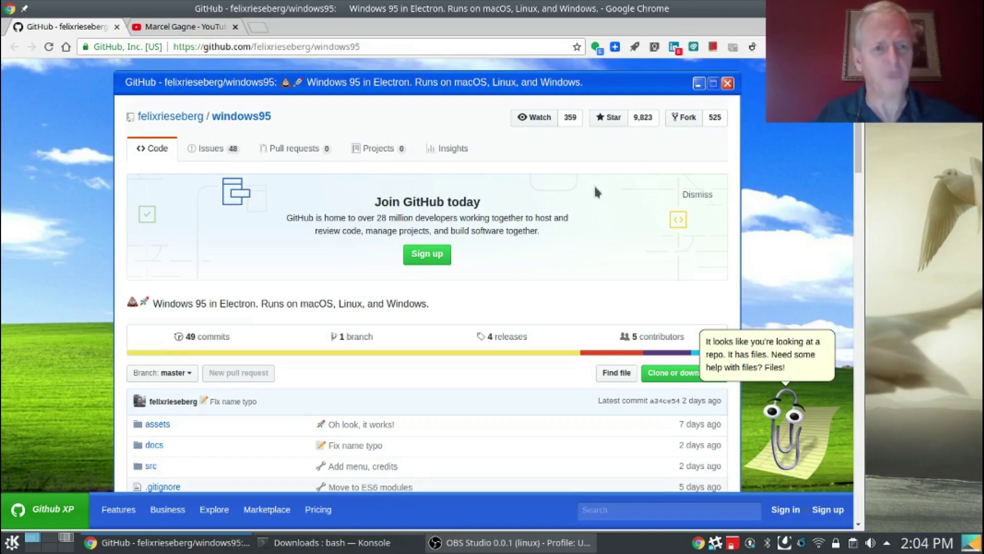
Scroll the README to the Linux download links and screenshot, then raise the Konsole terminal
scroll(594, 192, "down", 10)
scroll(590, 204, "down", 2)
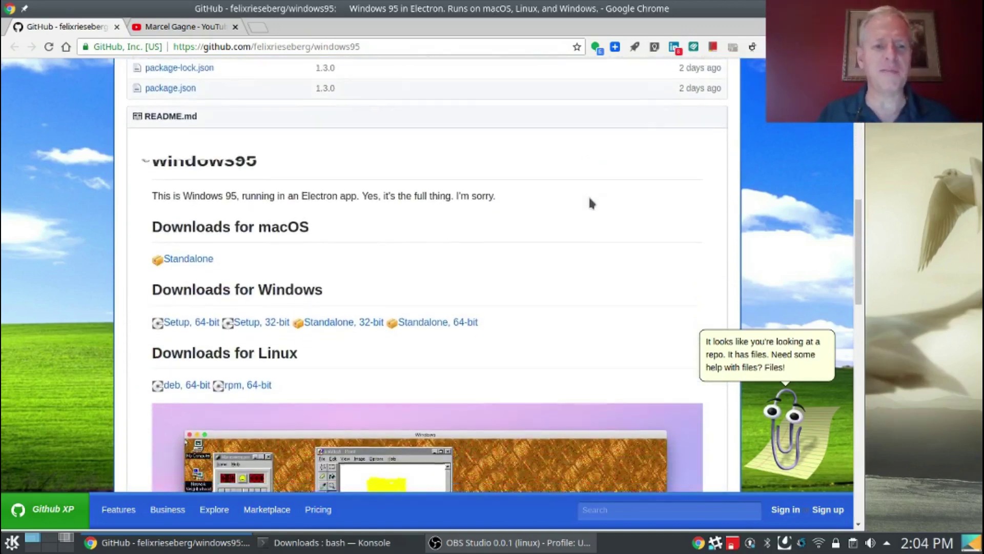
scroll(589, 204, "down", 3)
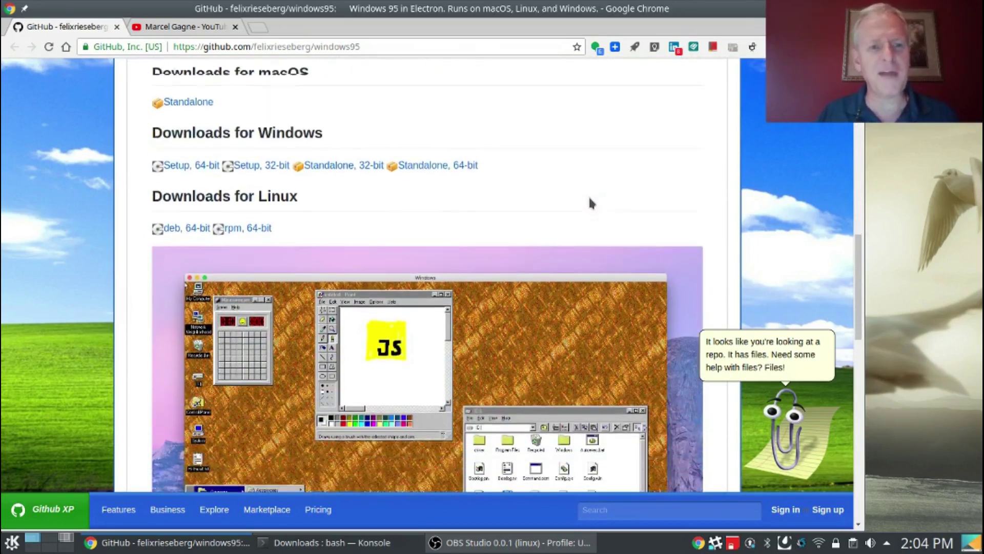
scroll(591, 203, "down", 1)
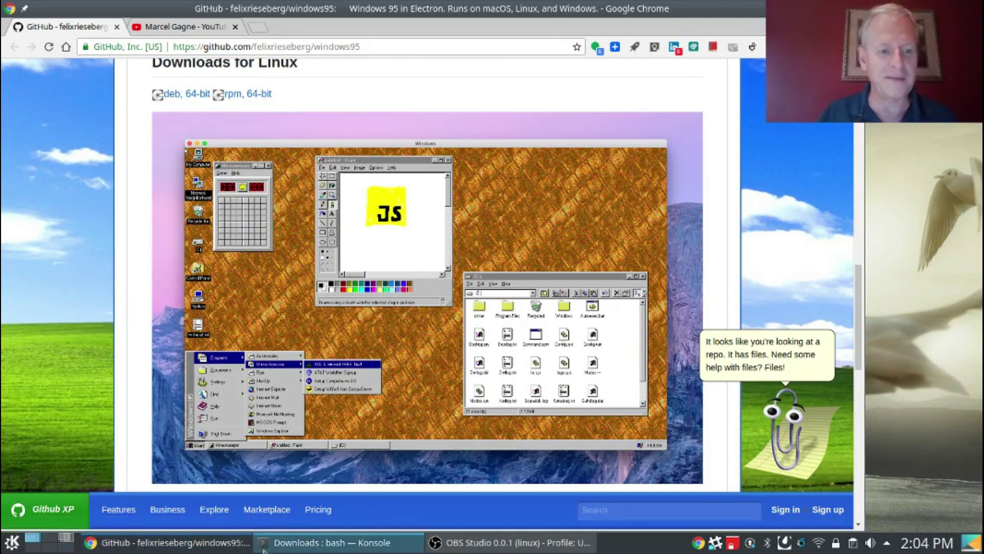
mouse_move(295, 551)
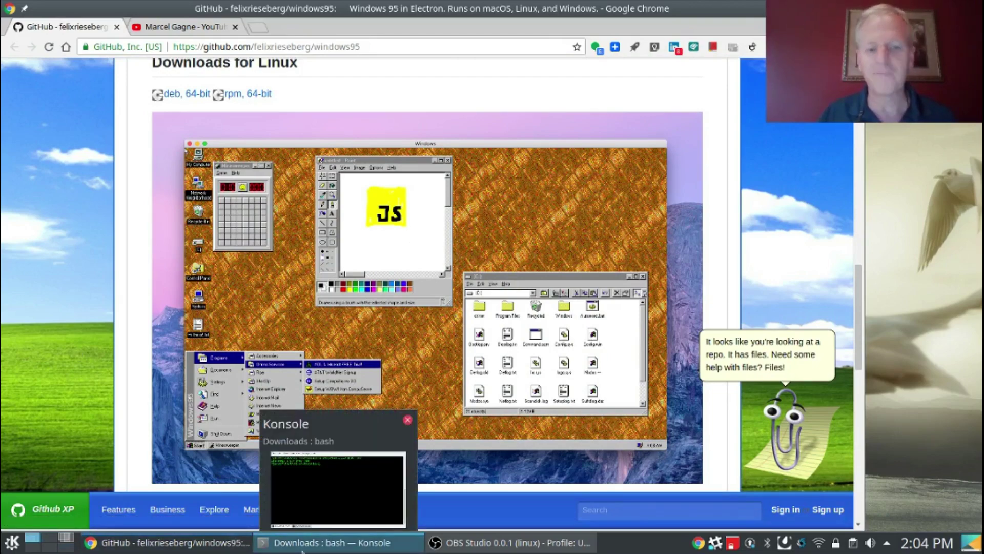
left_click(302, 550)
Install windows95_1.1.0_amd64.deb with sudo dpkg -i, entering the admin password, then minimize Konsole
left_click_drag(328, 153, 600, 156)
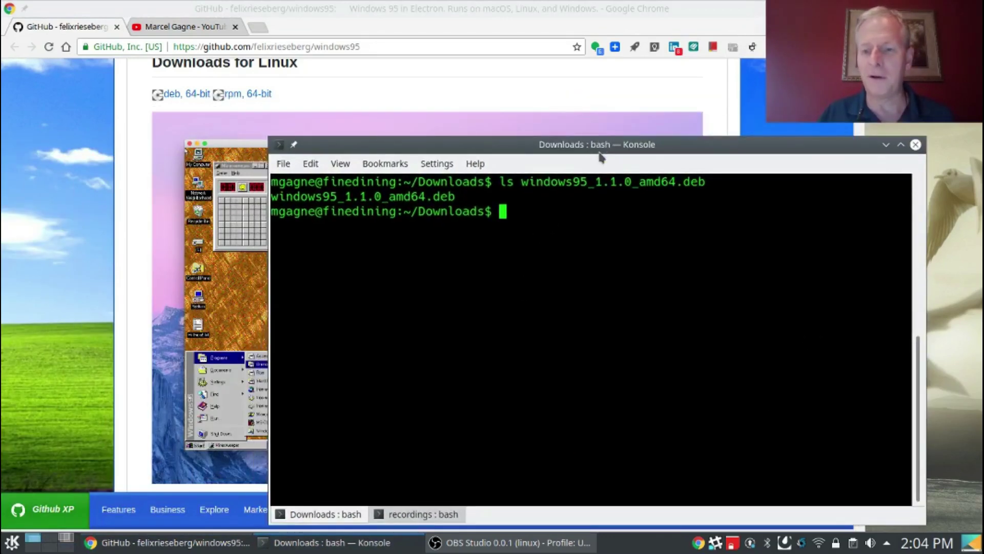
type("sudo ")
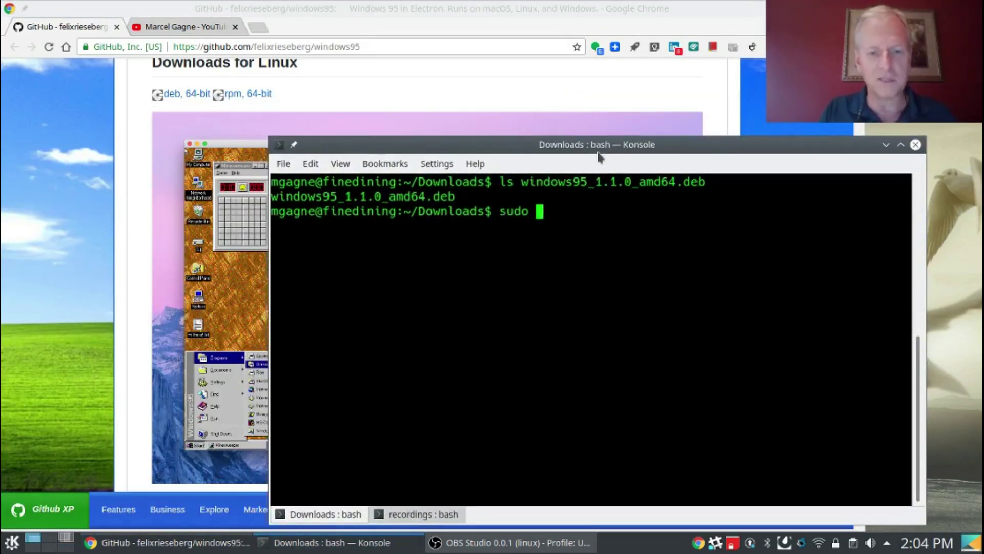
type("dpkg -i win")
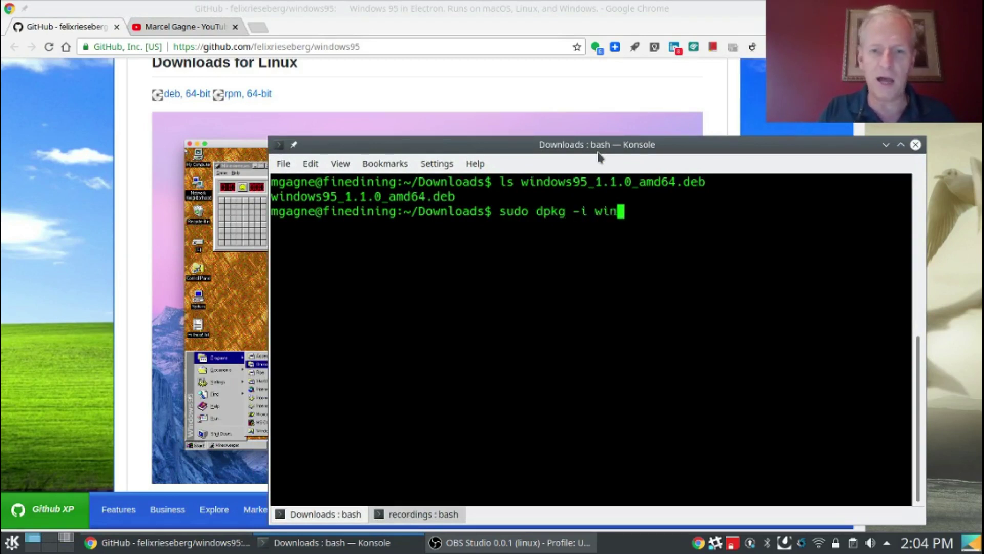
key("Tab")
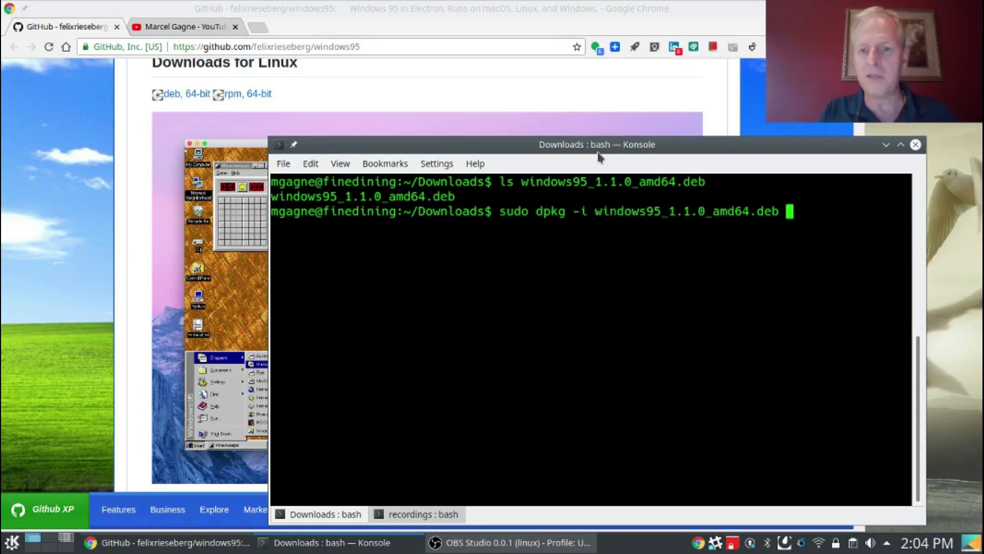
key("Return")
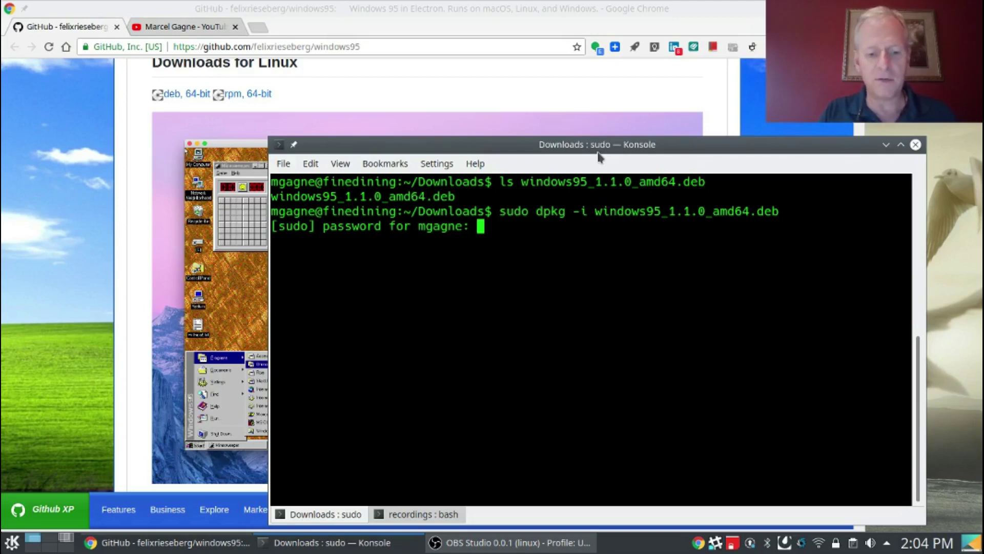
key("Return")
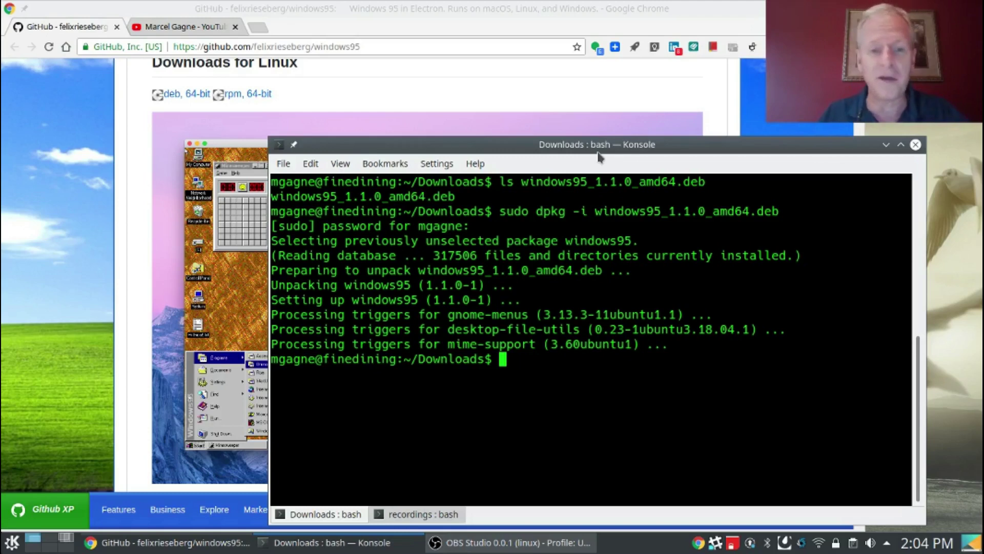
left_click(887, 145)
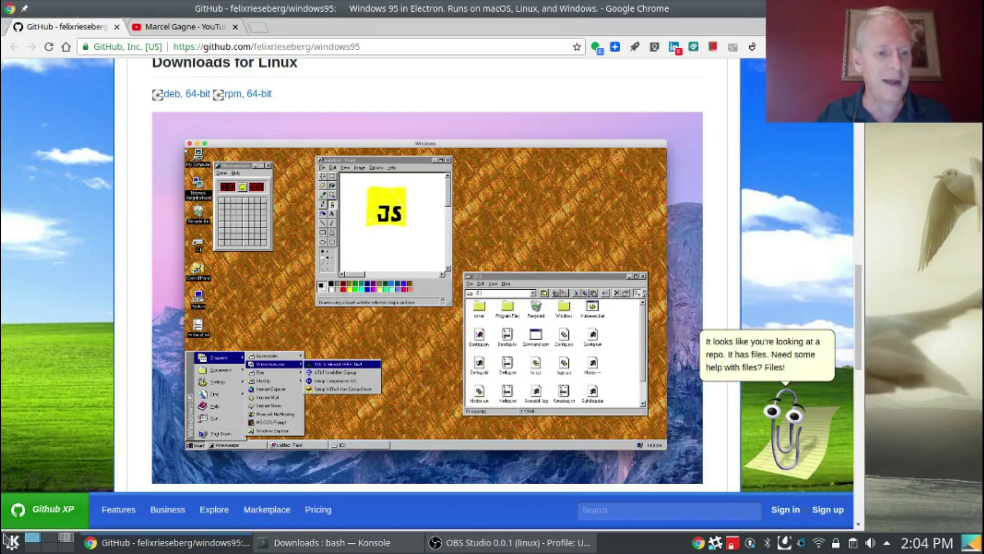
Search 'windows' in the KDE Plasma launcher and start the windows95 app
left_click(13, 541)
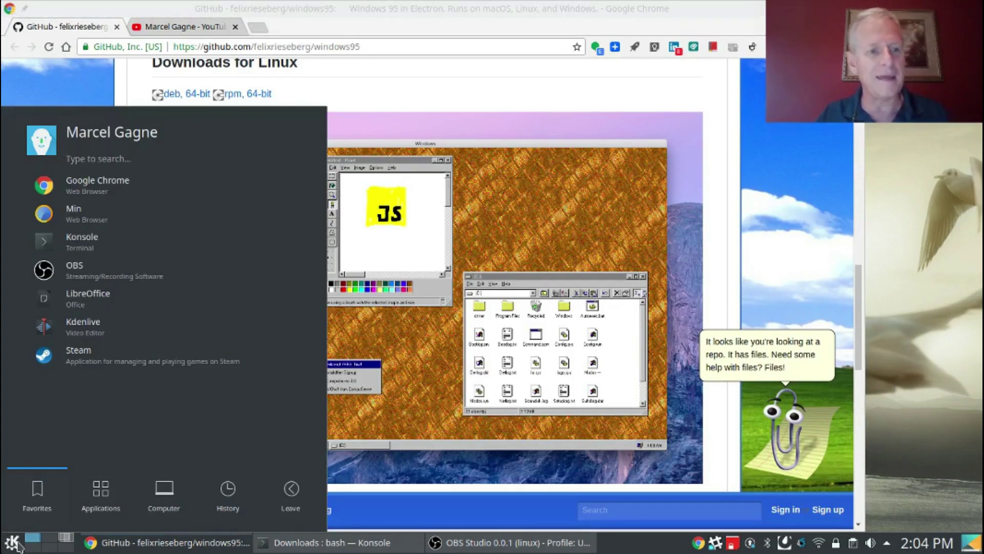
type("window")
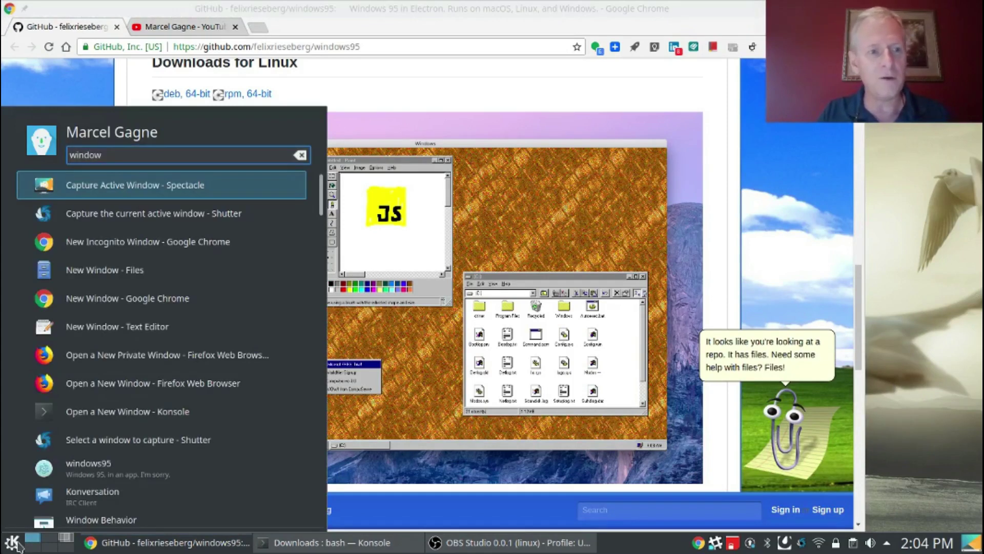
type("s")
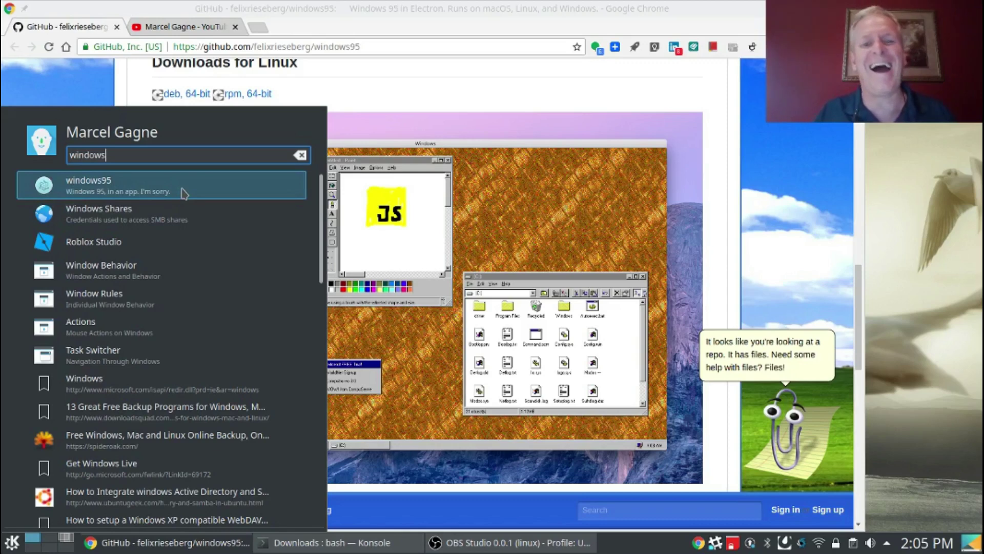
left_click(183, 193)
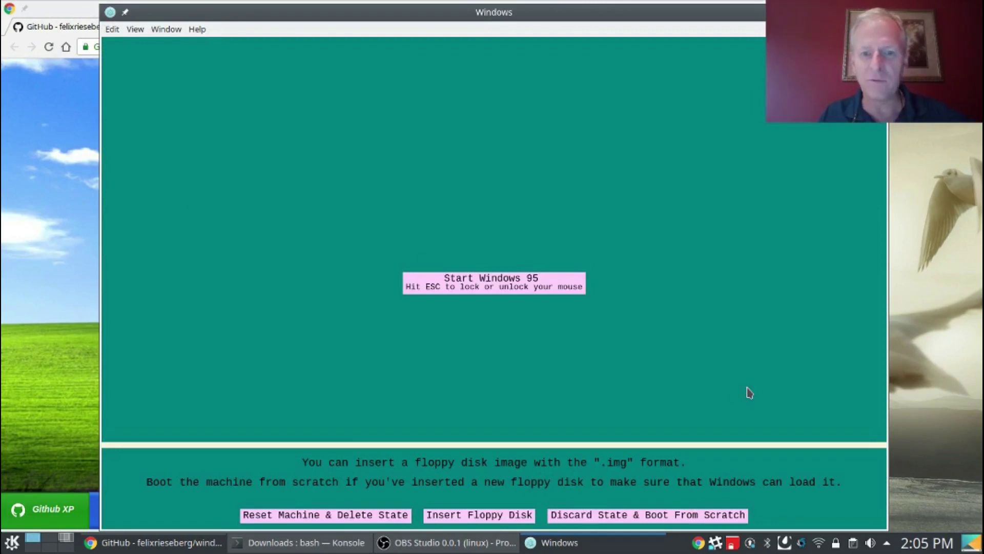
Start Windows 95 booting, briefly switch to Chrome and back, and check the clock calendar
left_click(446, 284)
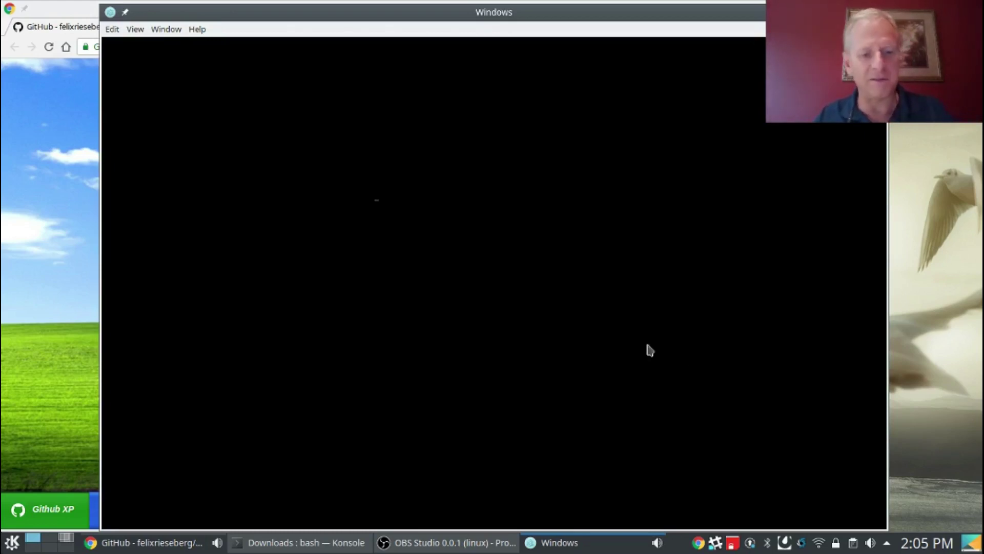
left_click(8, 136)
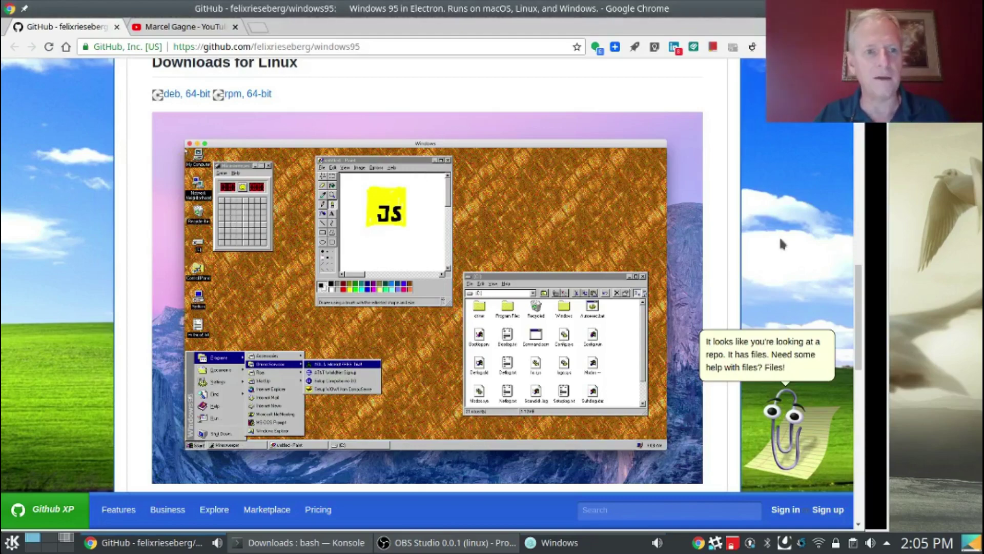
left_click(874, 202)
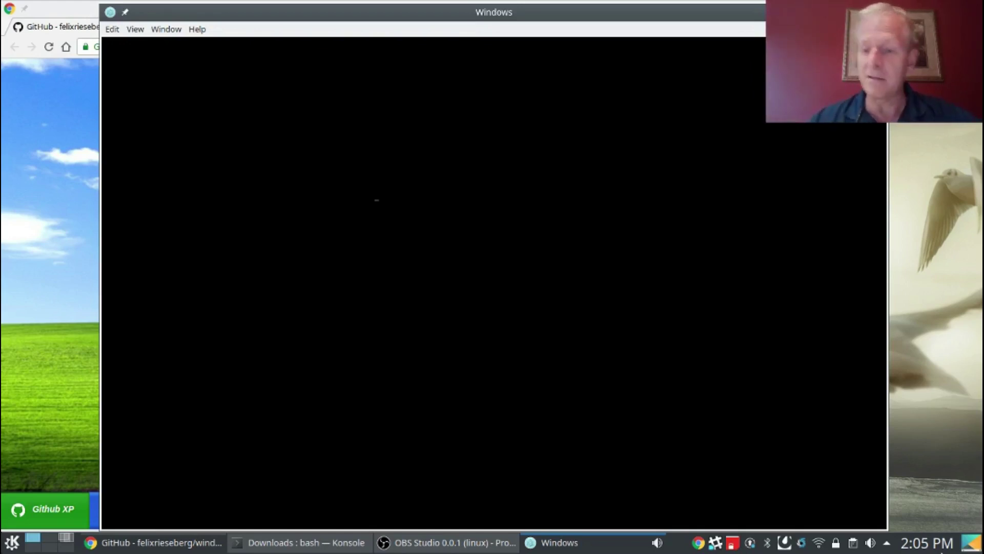
left_click(923, 542)
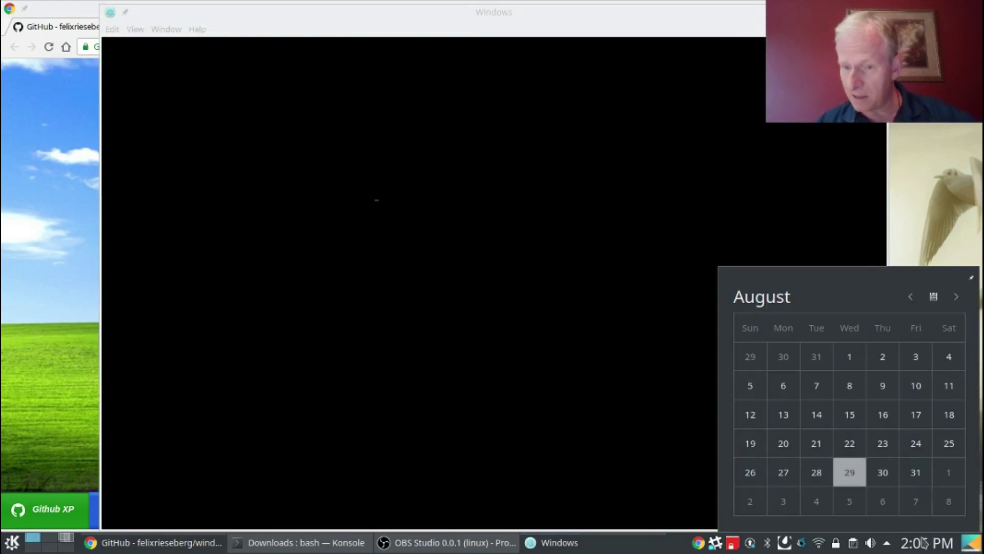
left_click(654, 27)
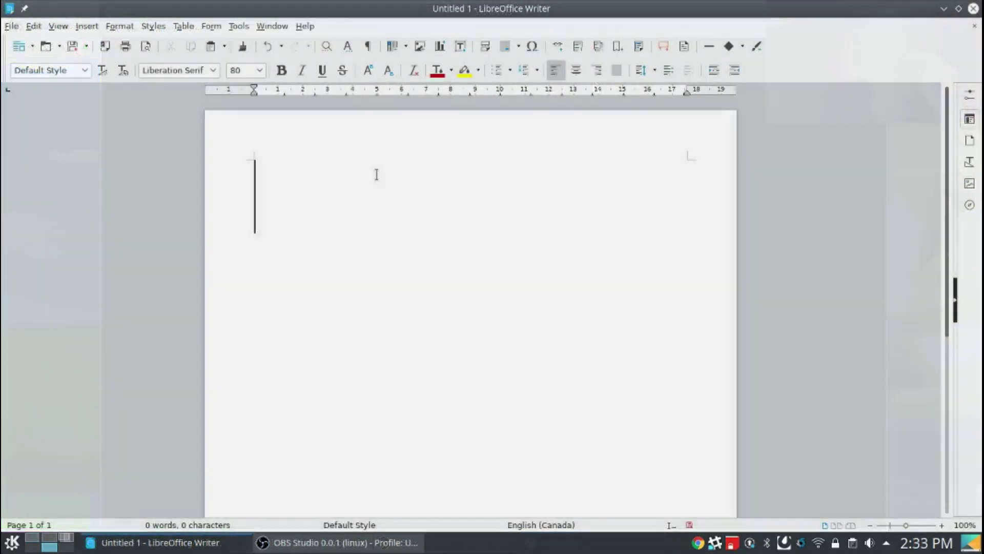
Type 'A Few Seconds Later . . .' at 80 pt in the blank Writer document
type("A")
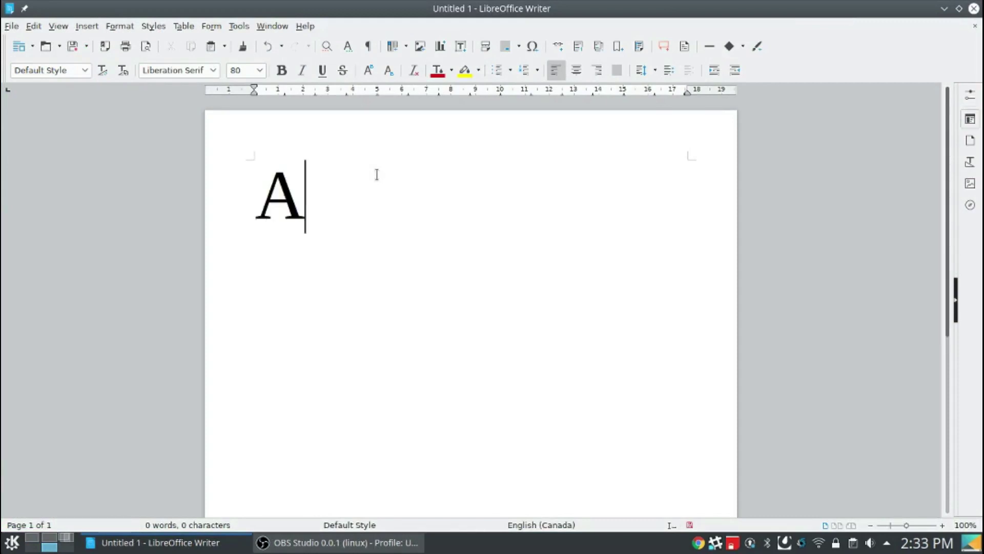
type(" Few")
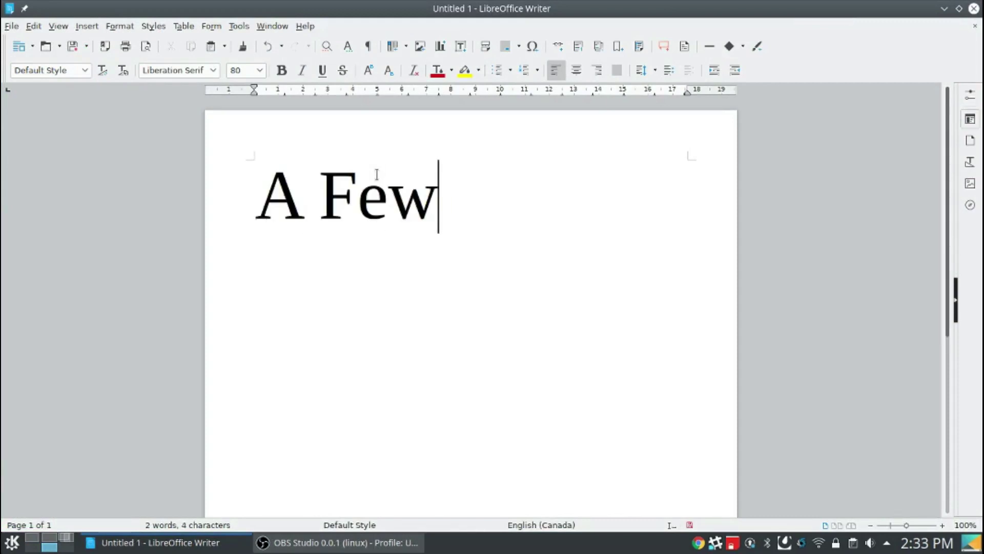
type(" Seconds")
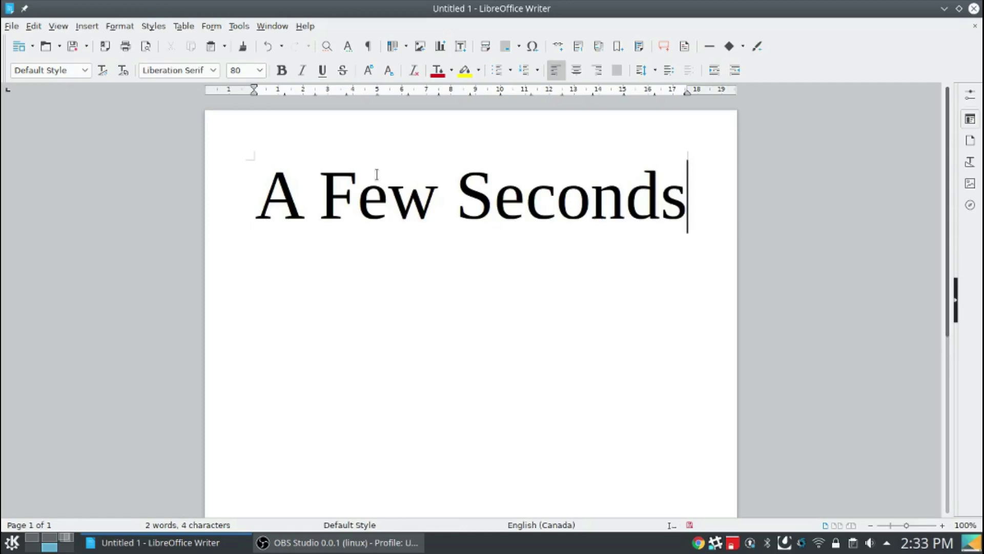
type(" Later ")
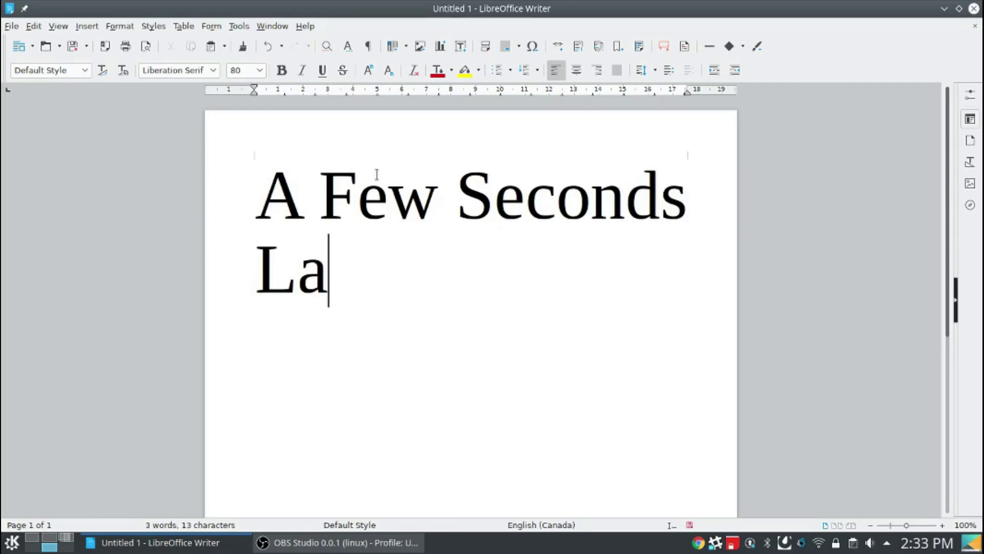
type(". . .")
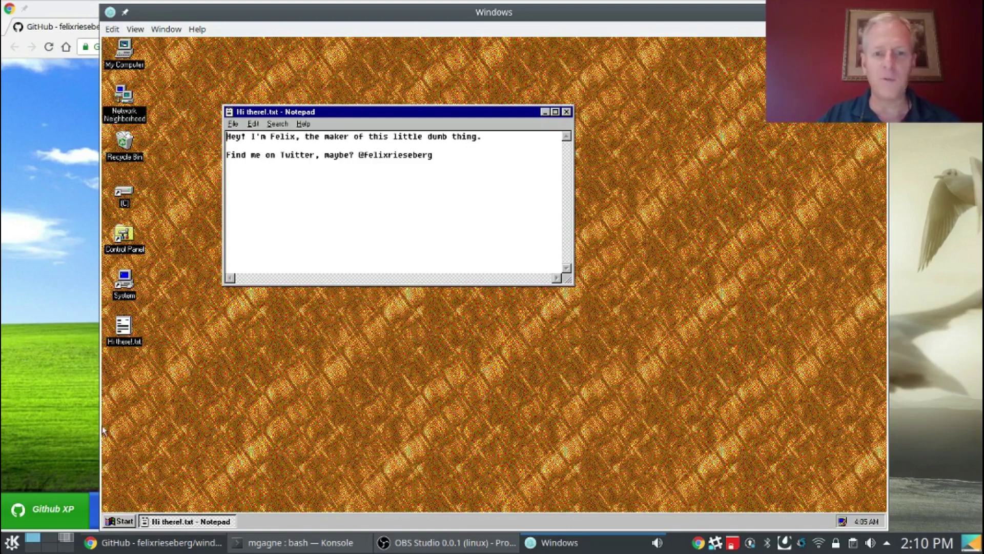
Open the Control Panel, shrink it to a smaller window and move it right and down
left_click(123, 522)
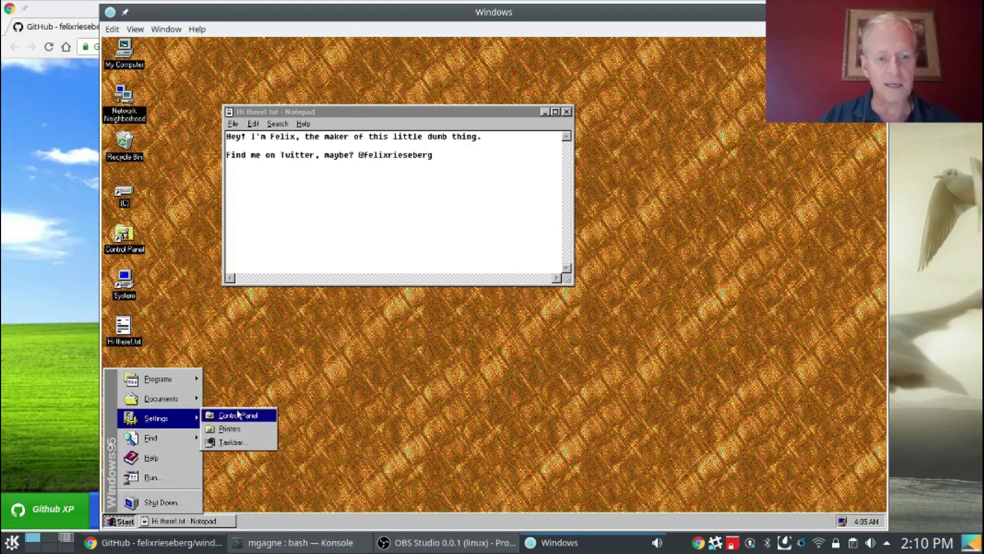
left_click(527, 427)
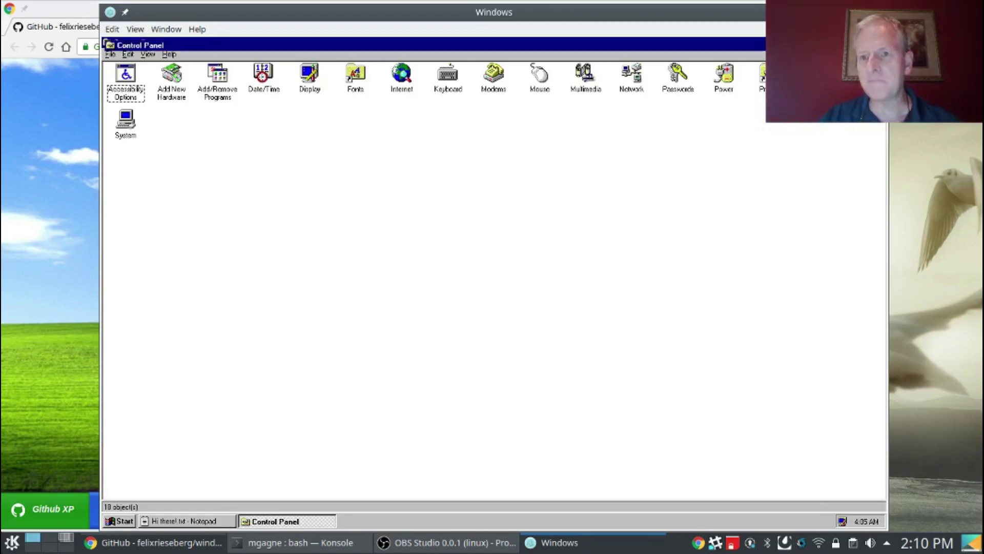
left_click(877, 42)
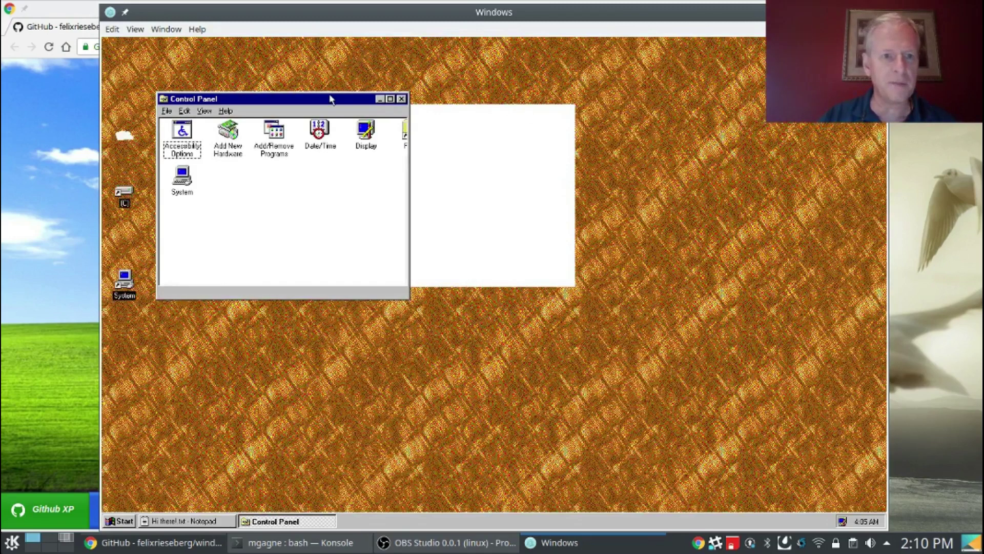
left_click_drag(507, 111, 758, 235)
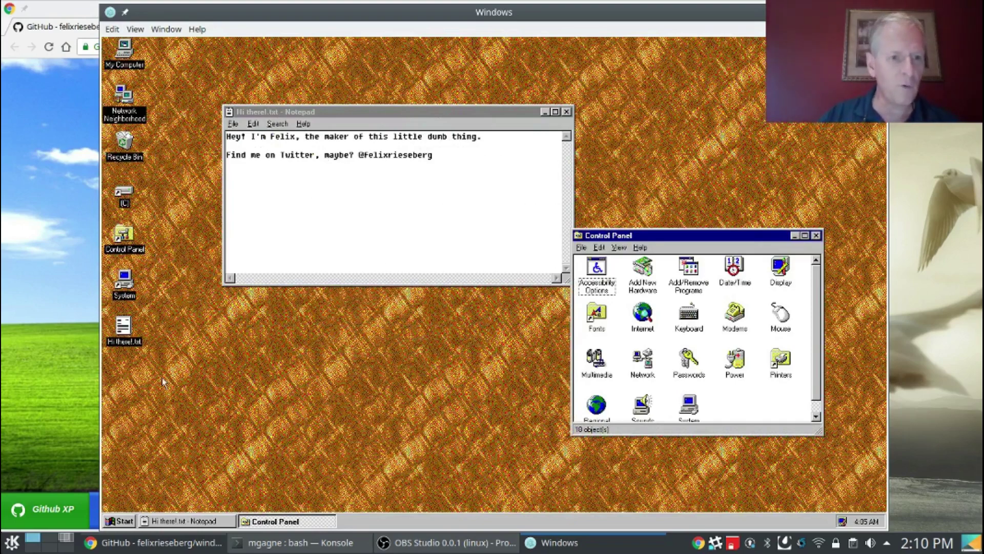
Launch Paint from Start > Programs > Accessories
left_click(125, 521)
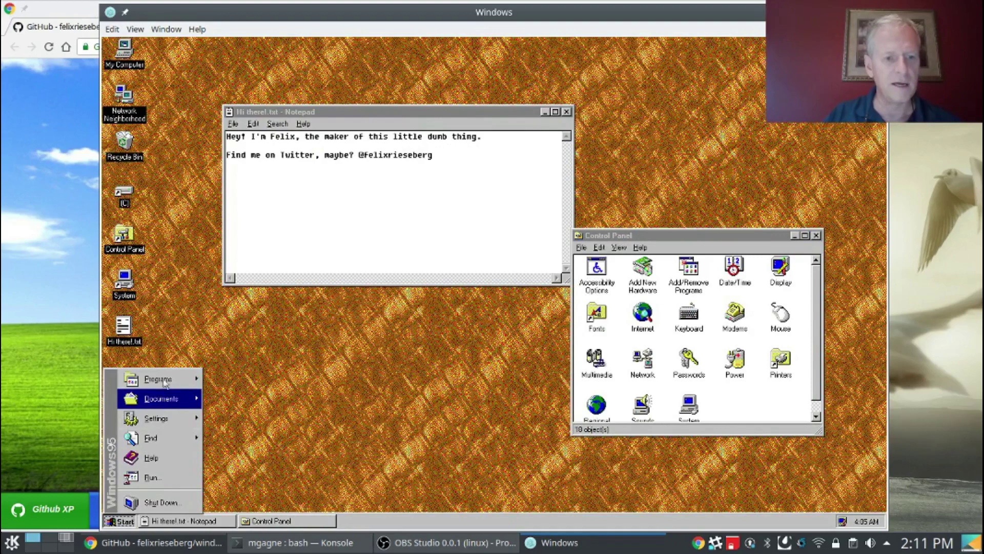
mouse_move(164, 381)
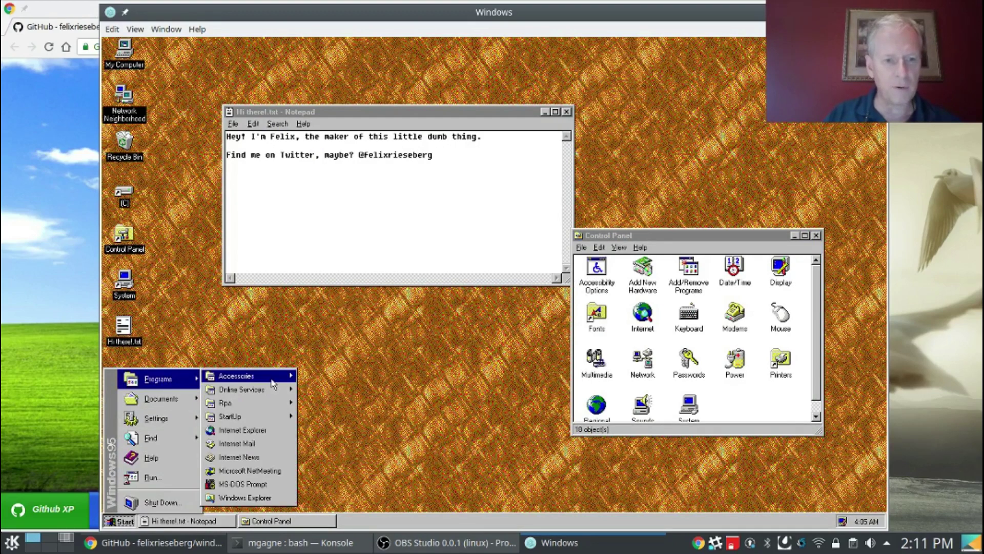
mouse_move(272, 380)
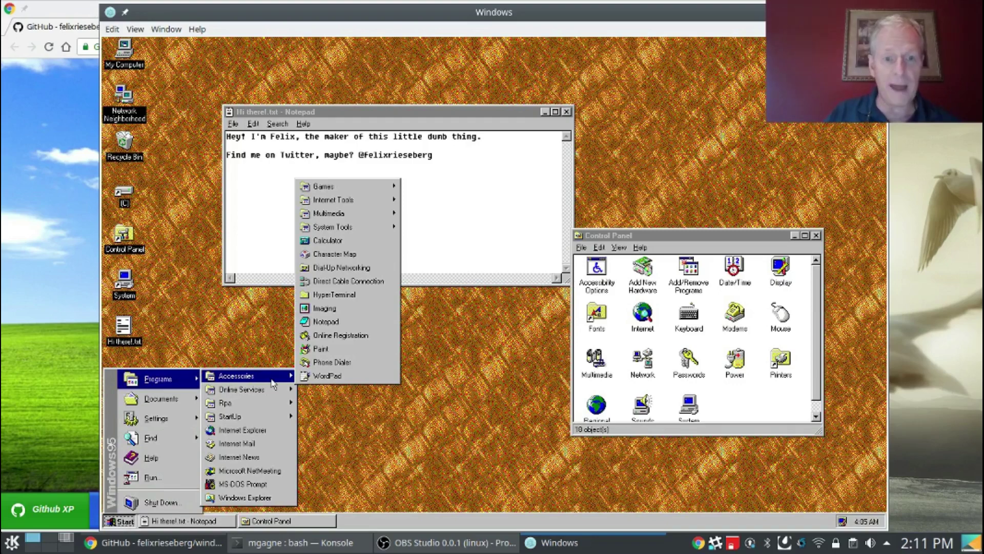
left_click(335, 350)
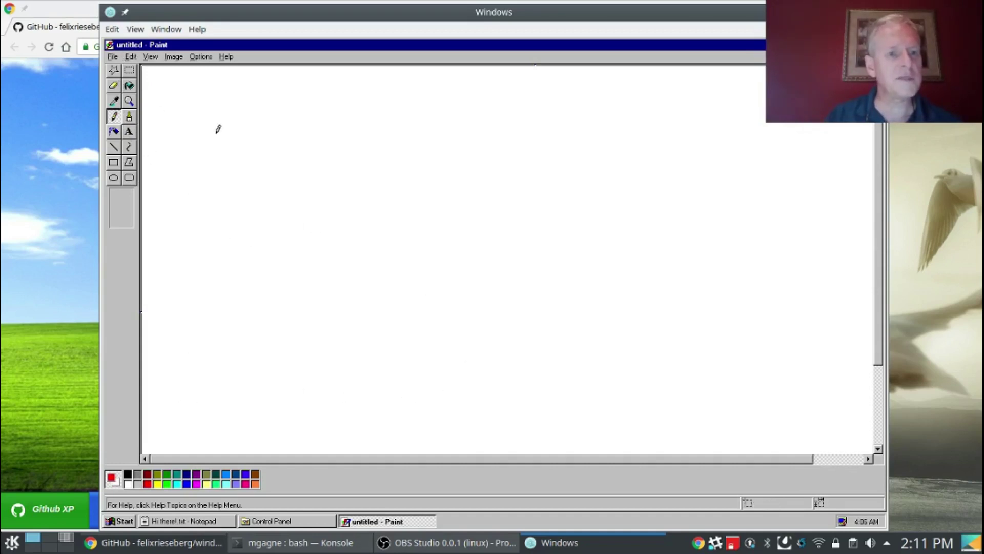
Handwrite a name in red pencil on the canvas, then close Paint without saving
mouse_move(215, 262)
left_mouse_down()
mouse_move(219, 130)
mouse_move(292, 133)
left_mouse_up()
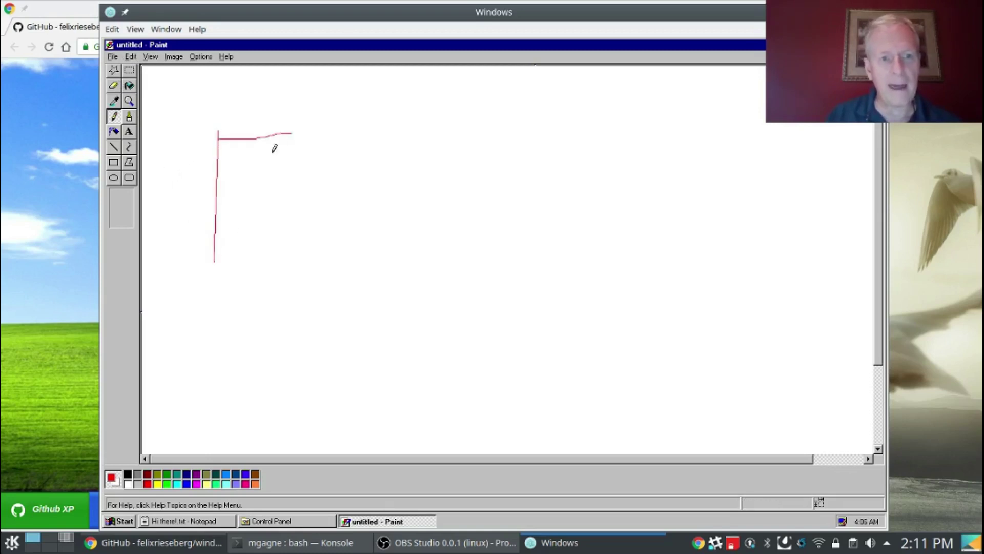
mouse_move(217, 195)
left_mouse_down()
mouse_move(330, 179)
mouse_move(310, 220)
mouse_move(353, 222)
left_mouse_up()
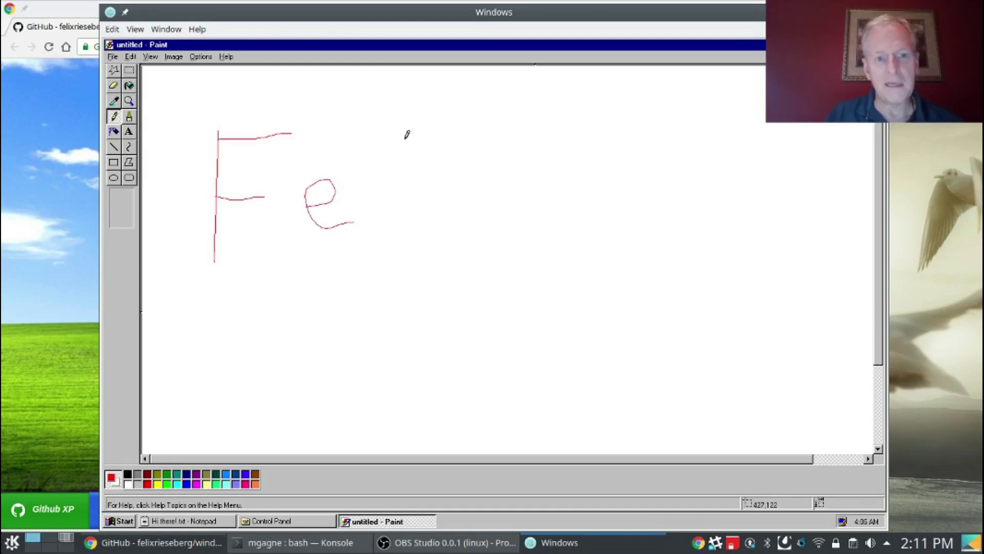
left_click_drag(404, 134, 390, 221)
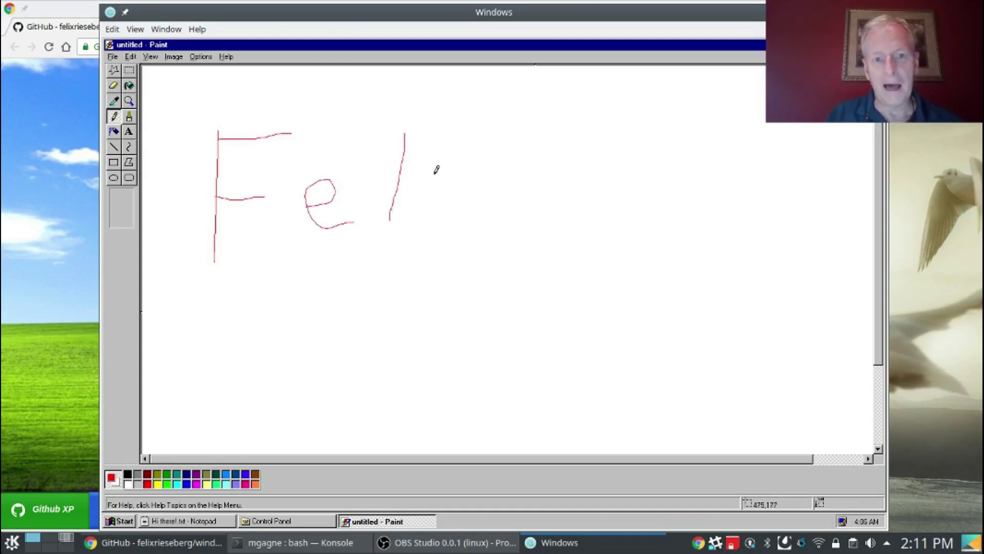
mouse_move(435, 175)
left_mouse_down()
mouse_move(441, 205)
mouse_move(524, 197)
mouse_move(491, 205)
left_mouse_up()
left_click(428, 156)
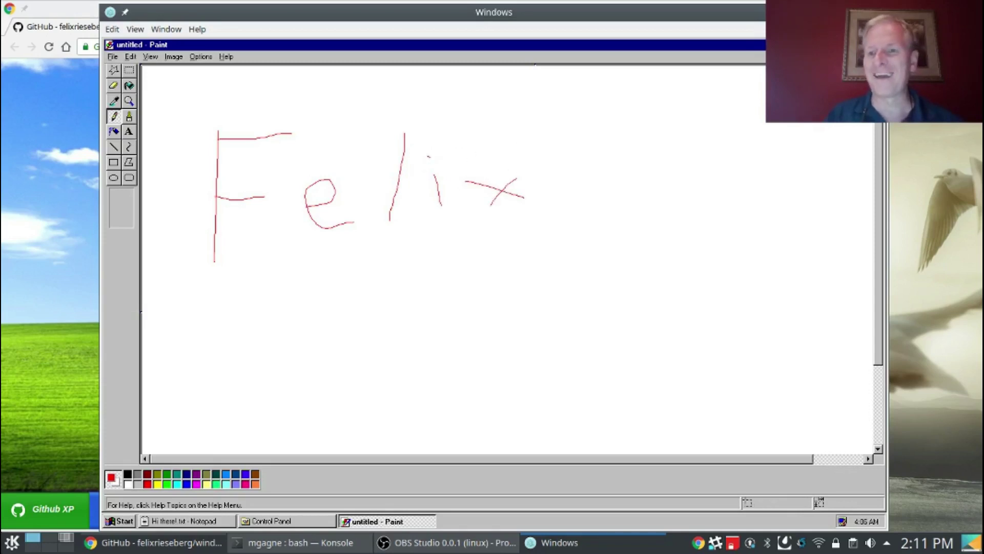
key("alt+F4")
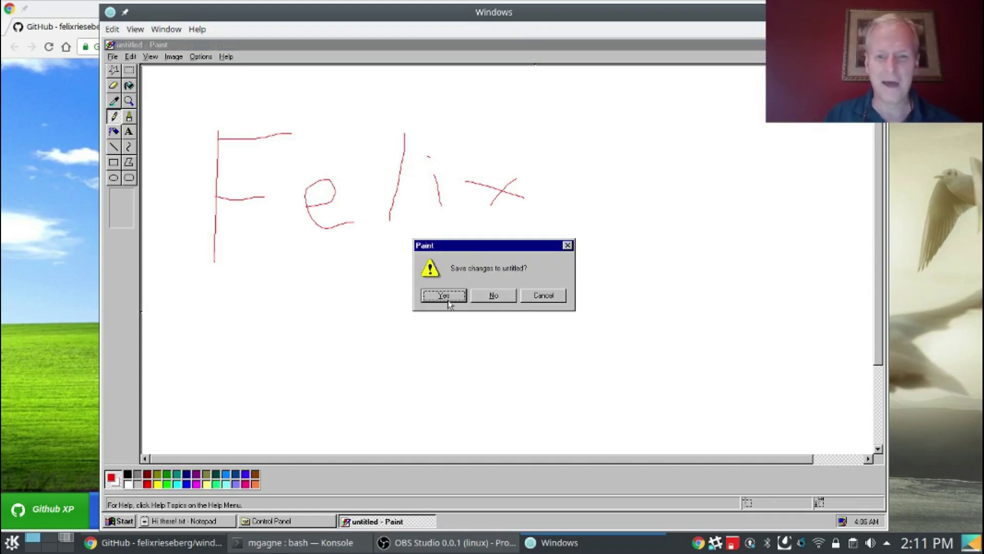
left_click(504, 301)
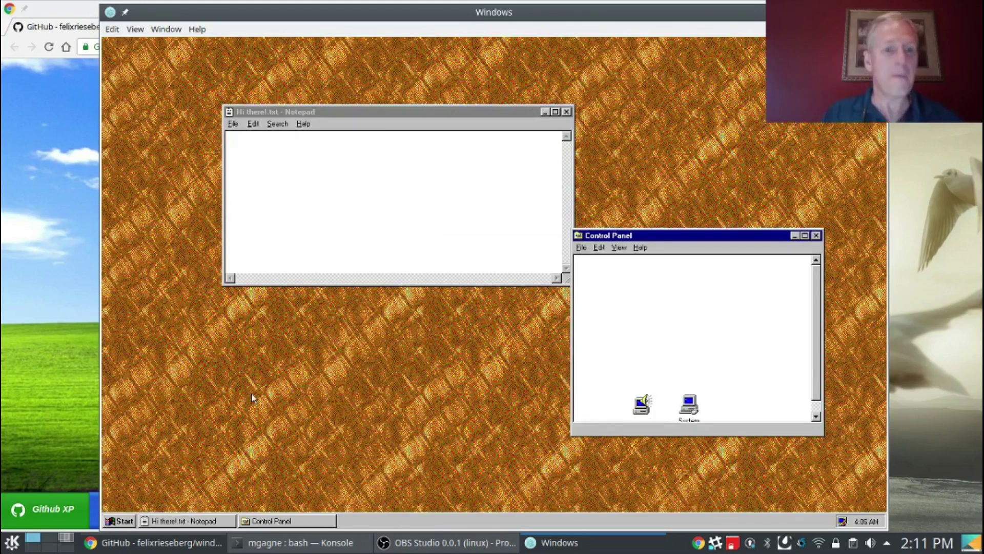
Launch Solitaire from the Start menu and move its window lower and right
left_click(128, 522)
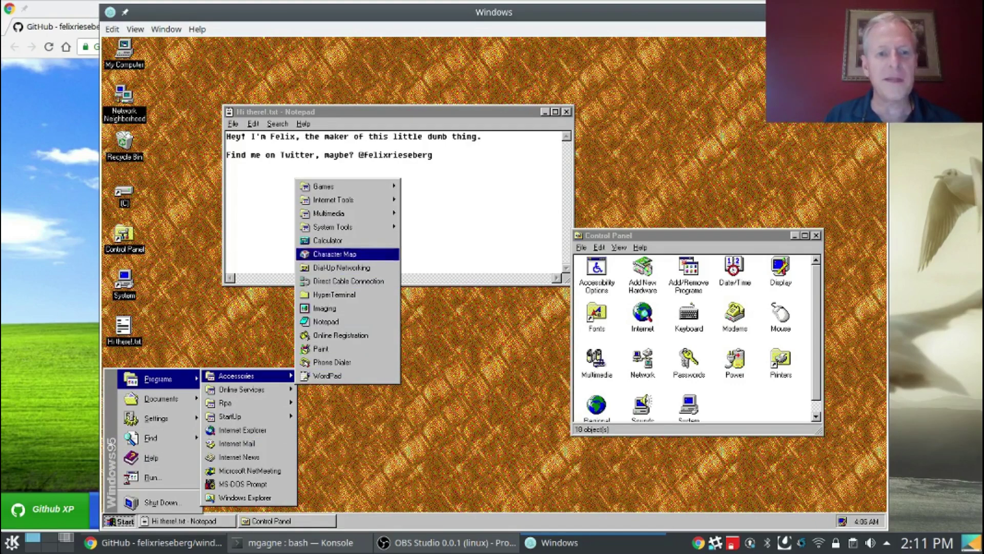
mouse_move(345, 190)
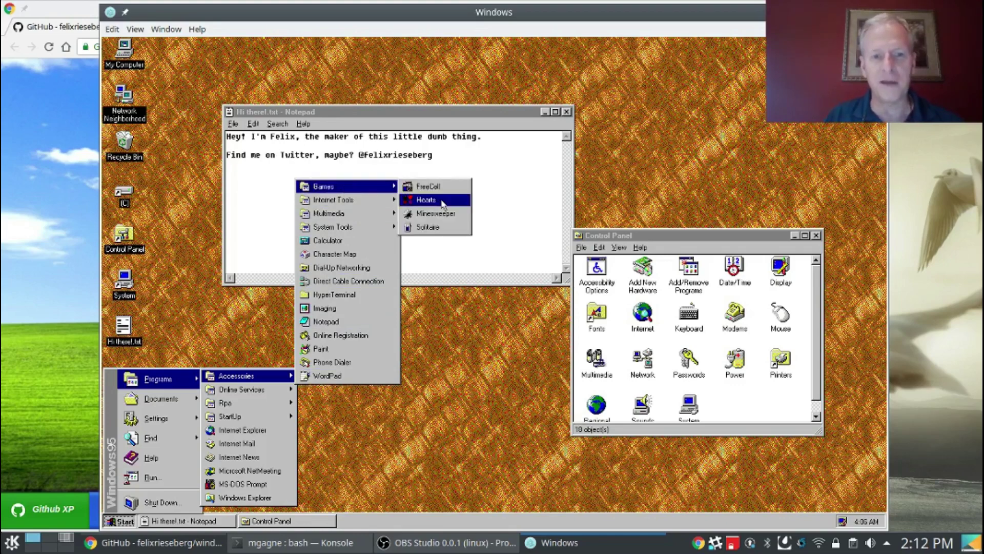
left_click(452, 227)
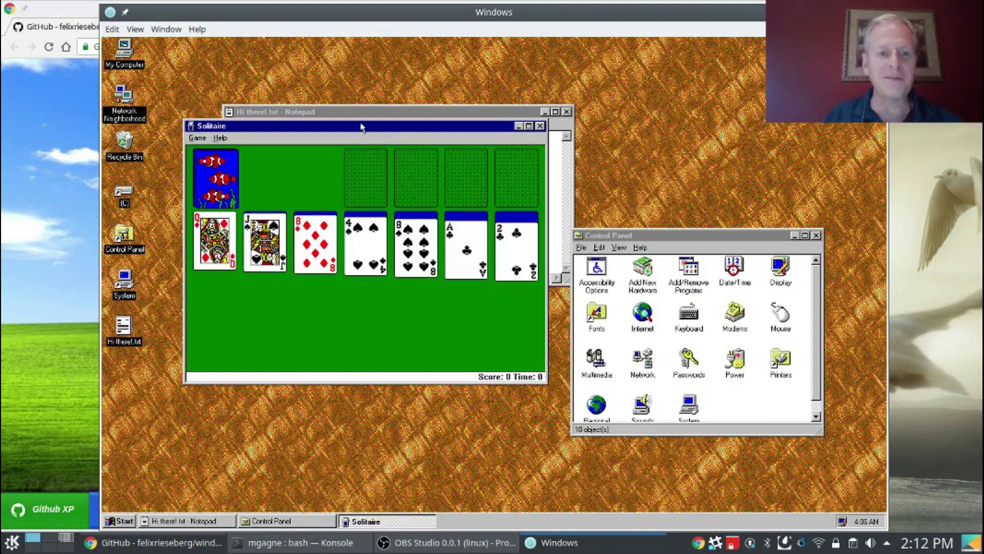
left_click_drag(361, 128, 376, 178)
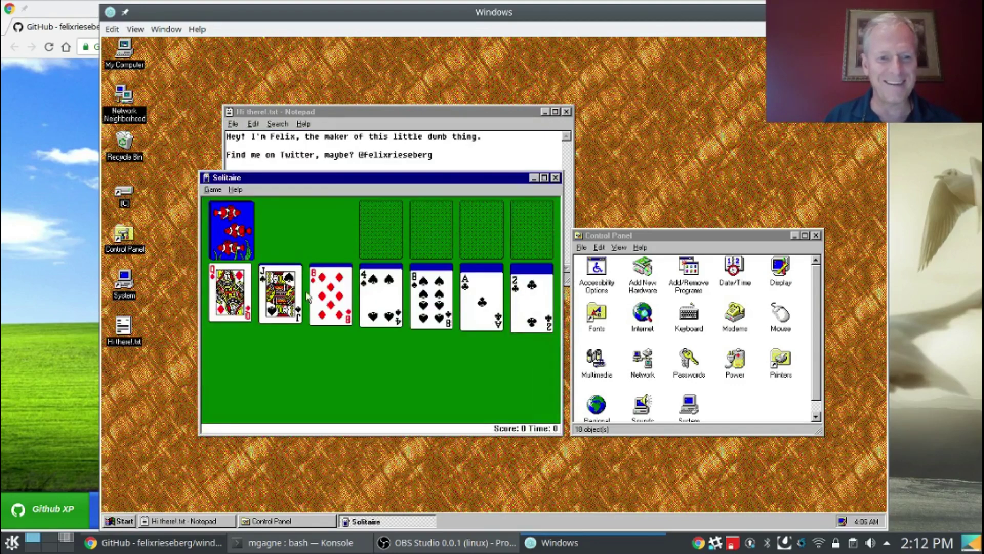
Play J♠ onto Q♥, A♣ and 2♣ to foundation, and place 3♦, 10♦, 4♦ on the tableau
left_click_drag(261, 295, 241, 315)
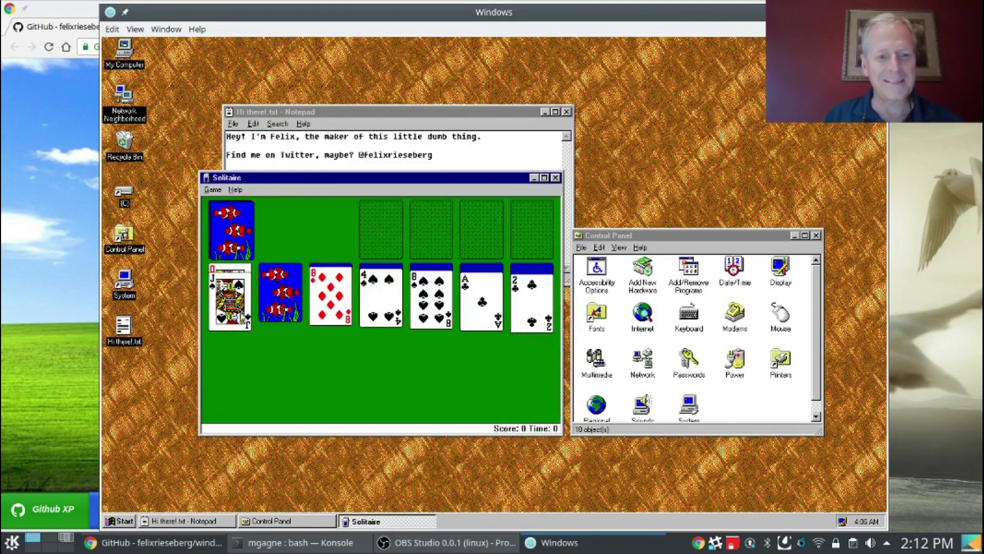
left_click(273, 302)
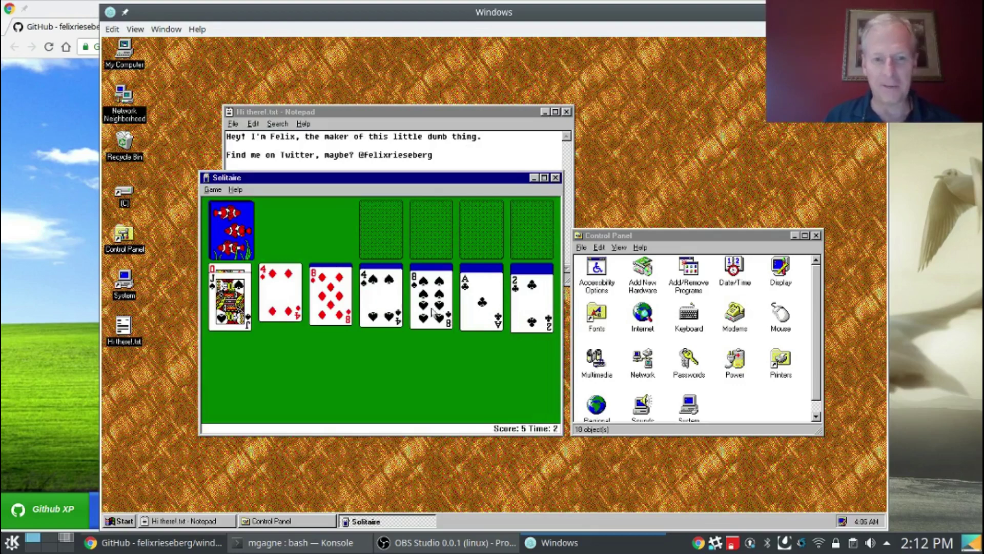
double_click(490, 312)
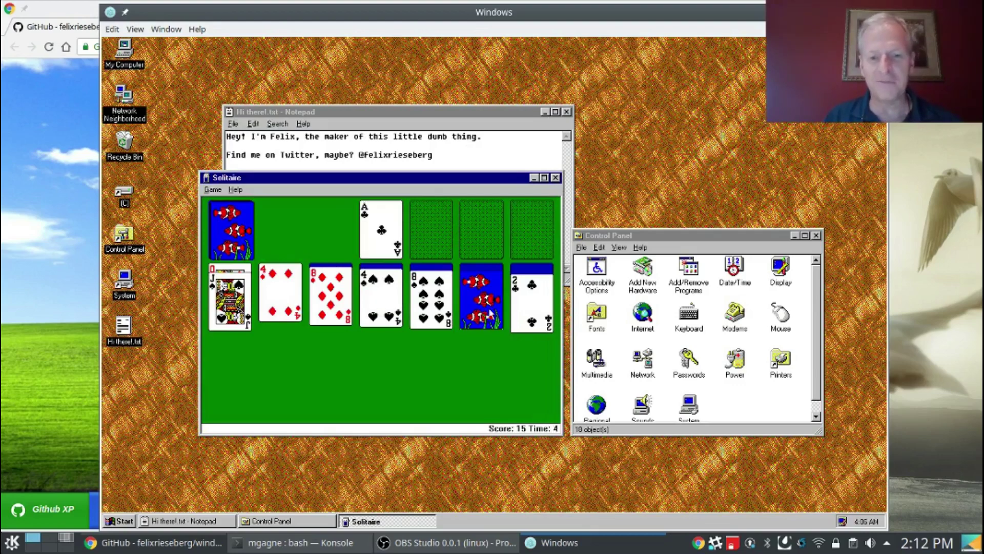
double_click(543, 305)
left_click(543, 305)
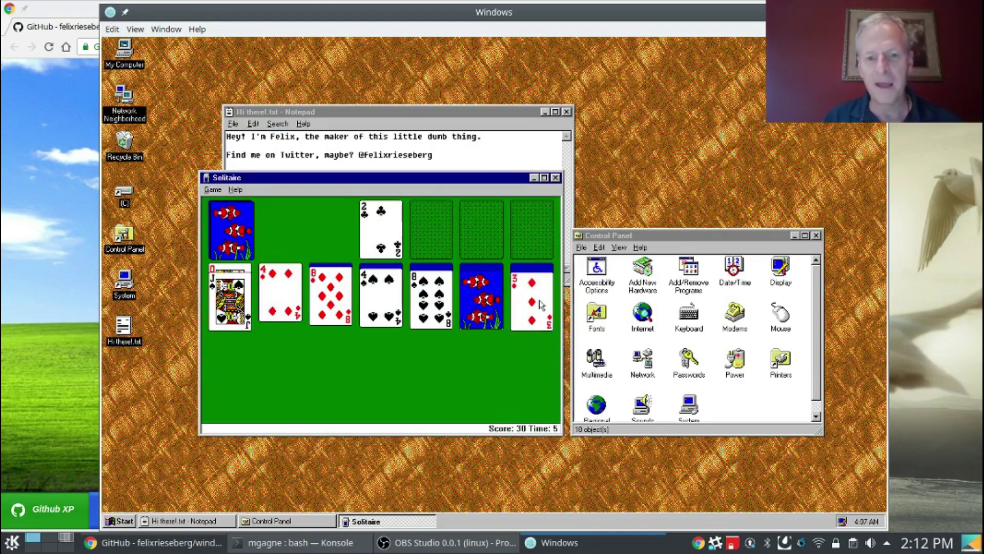
left_click(487, 314)
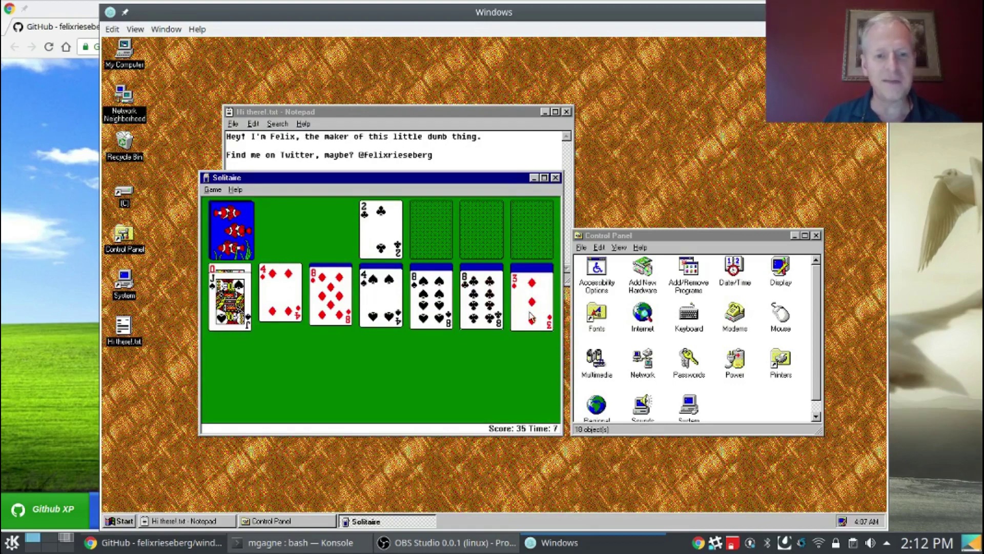
left_click_drag(530, 317, 382, 324)
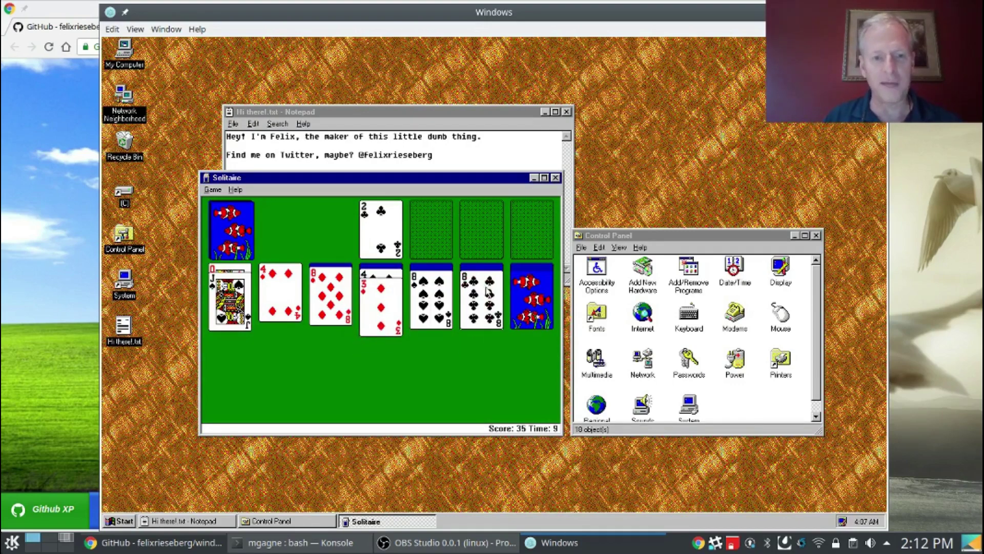
left_click(534, 316)
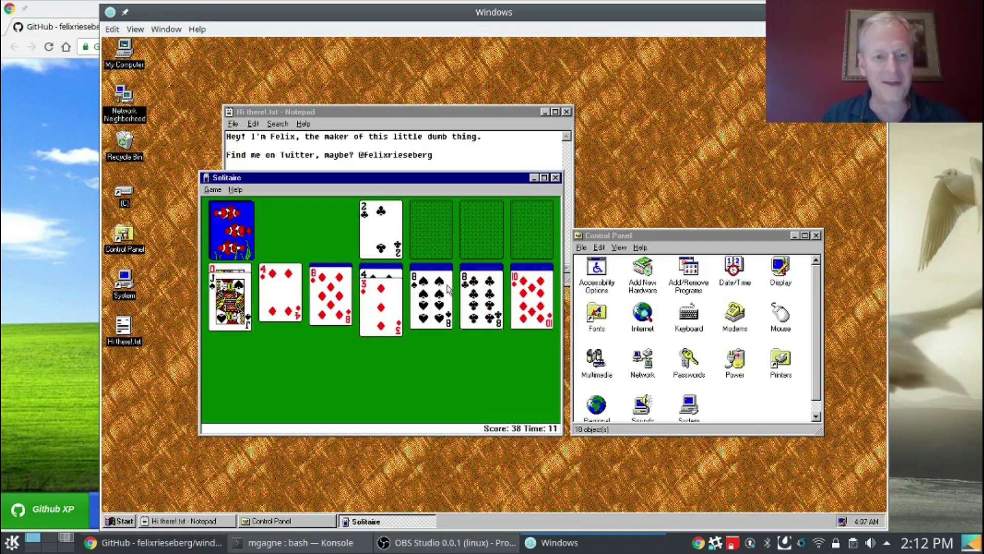
left_click_drag(533, 305, 248, 326)
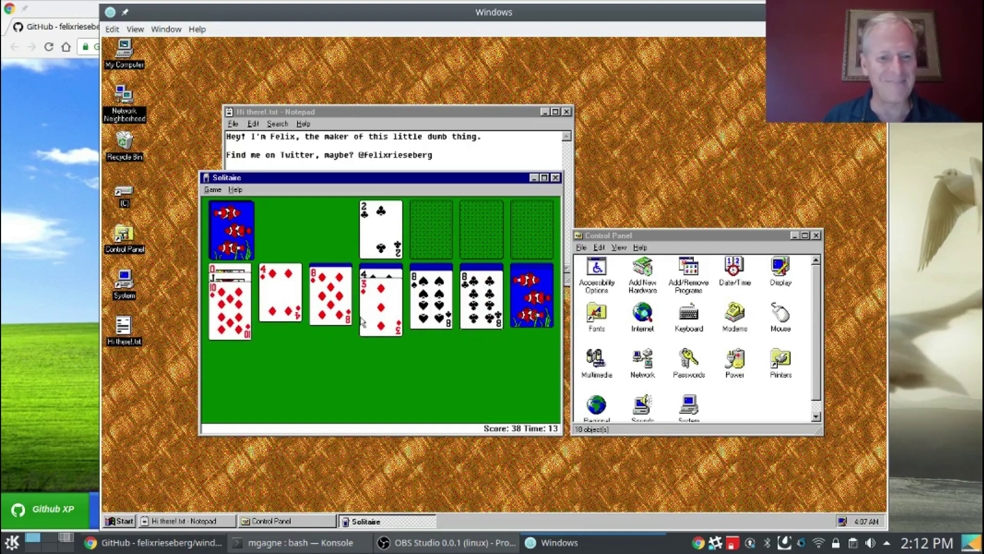
left_click(529, 312)
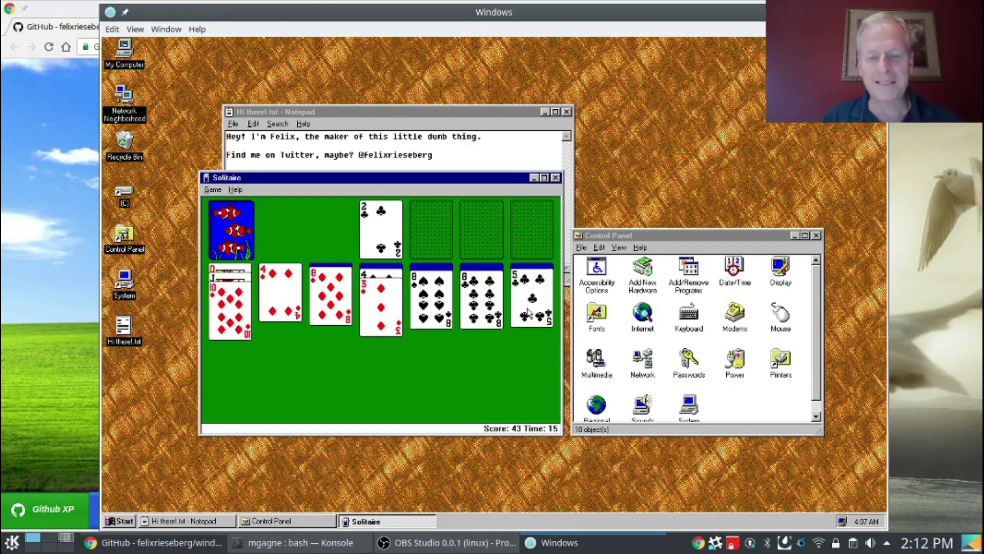
left_click_drag(262, 300, 506, 324)
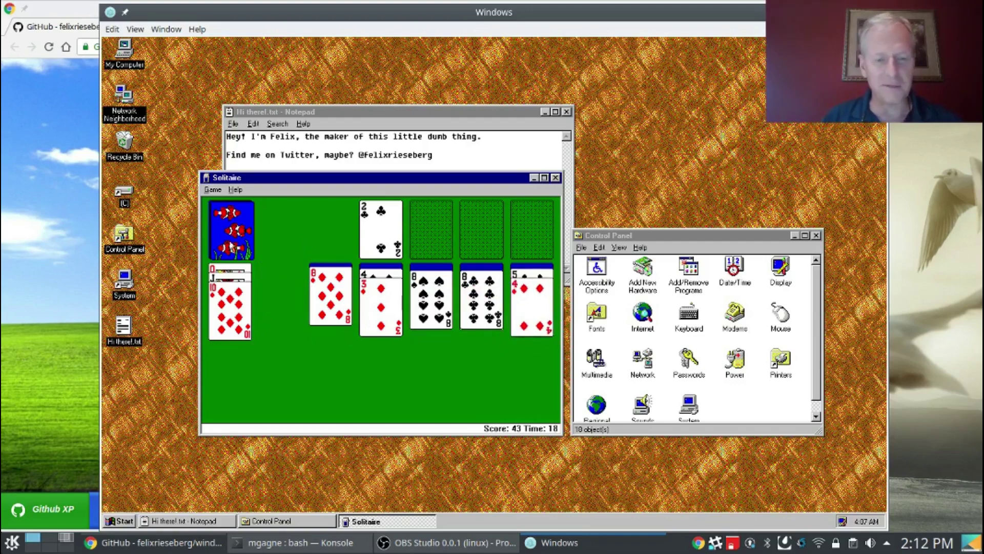
Deal from the stock, placing 9♠ on 10♦, K♠ in the empty column, 7♦ on 8♣
left_click(229, 245)
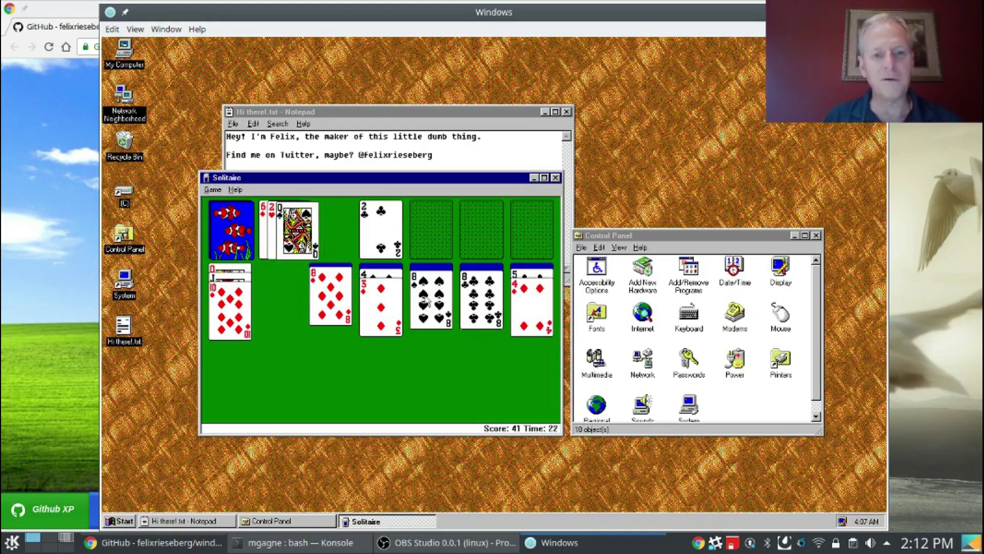
left_click(249, 257)
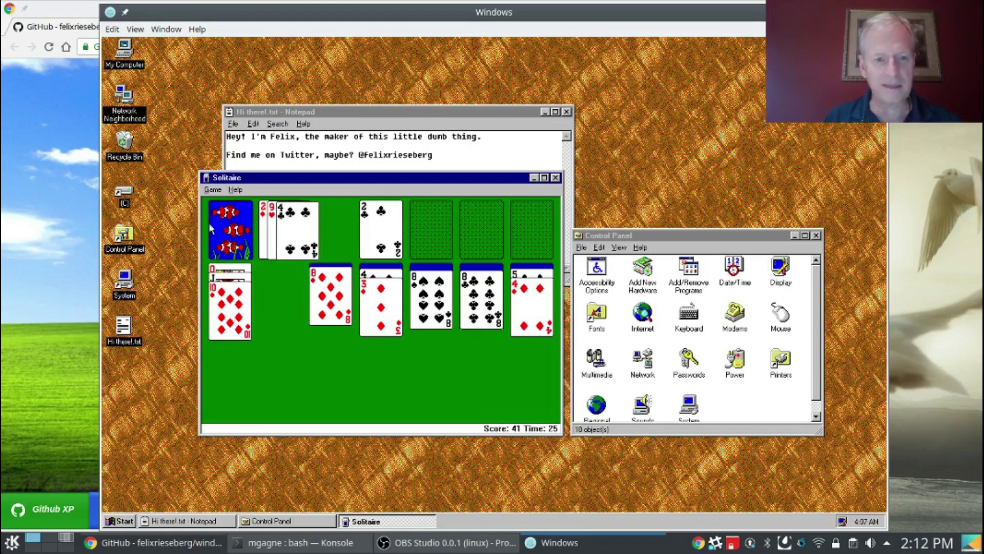
left_click(224, 215)
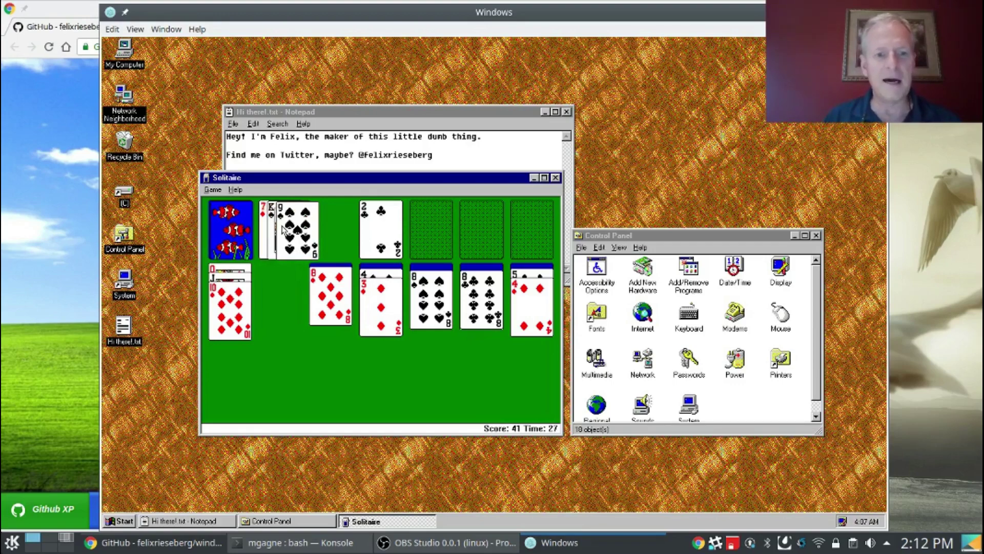
left_click_drag(285, 229, 240, 313)
left_click_drag(286, 233, 224, 277)
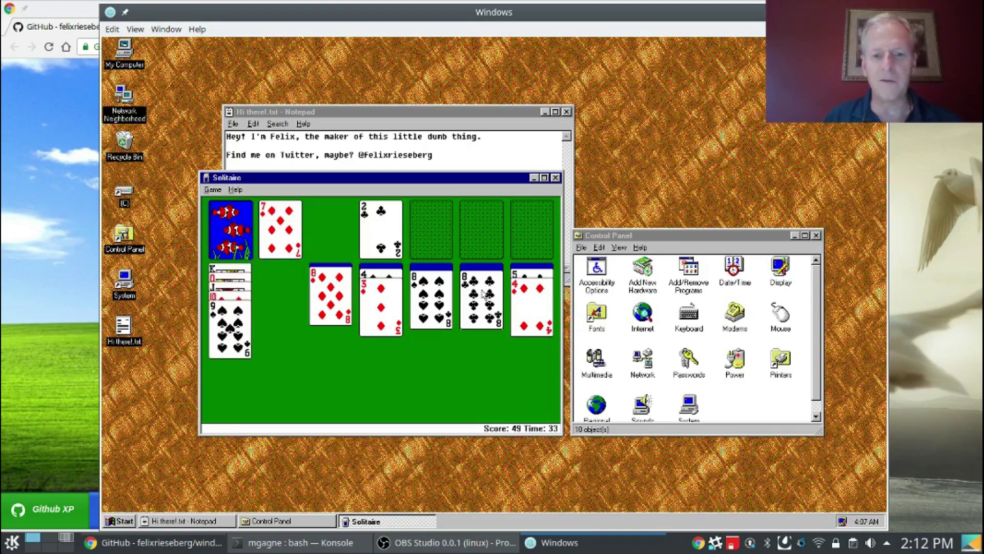
left_click_drag(274, 249, 478, 333)
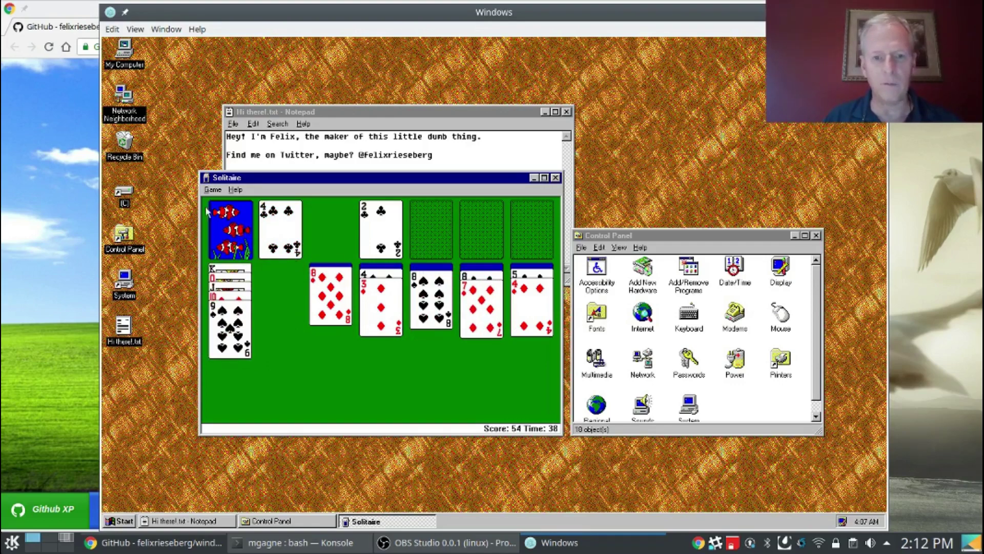
Keep dealing to send 3♣ and A♦ to foundations and build K♦ and Q♣ in an empty column
left_click(225, 228)
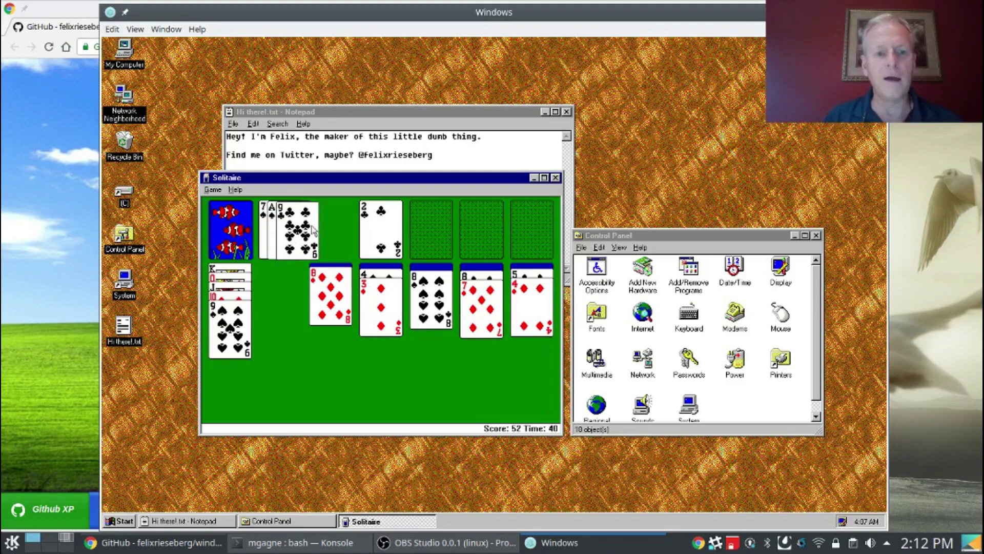
left_click(250, 233)
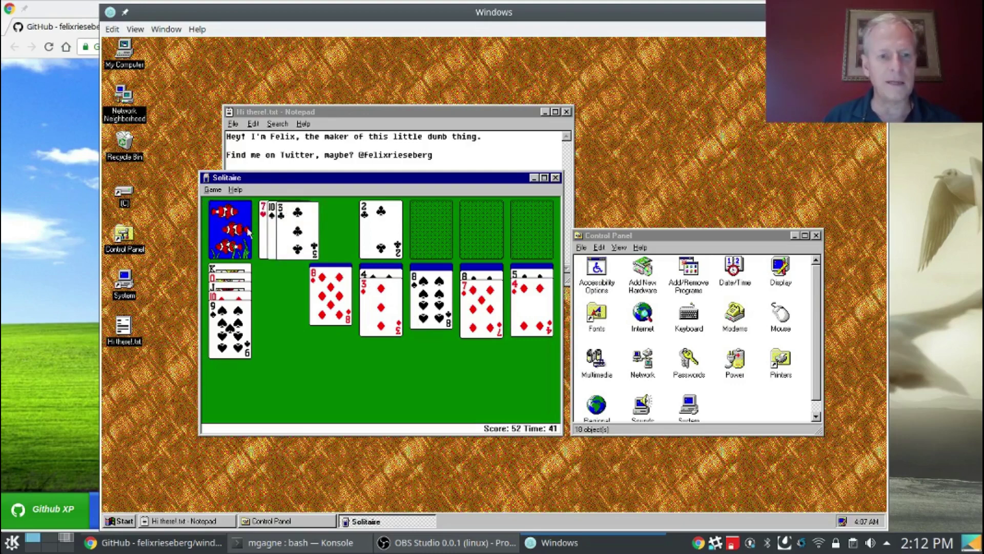
double_click(291, 224)
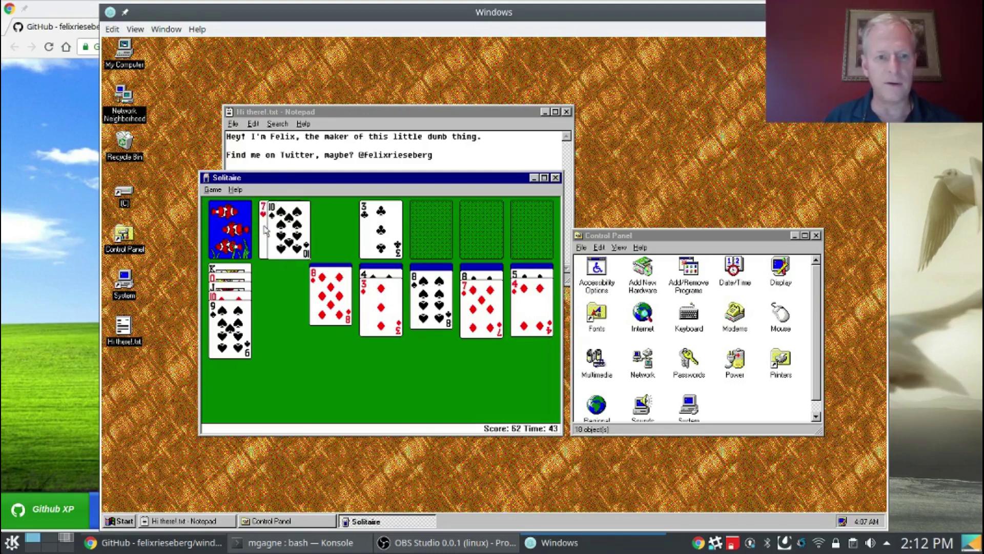
left_click(249, 232)
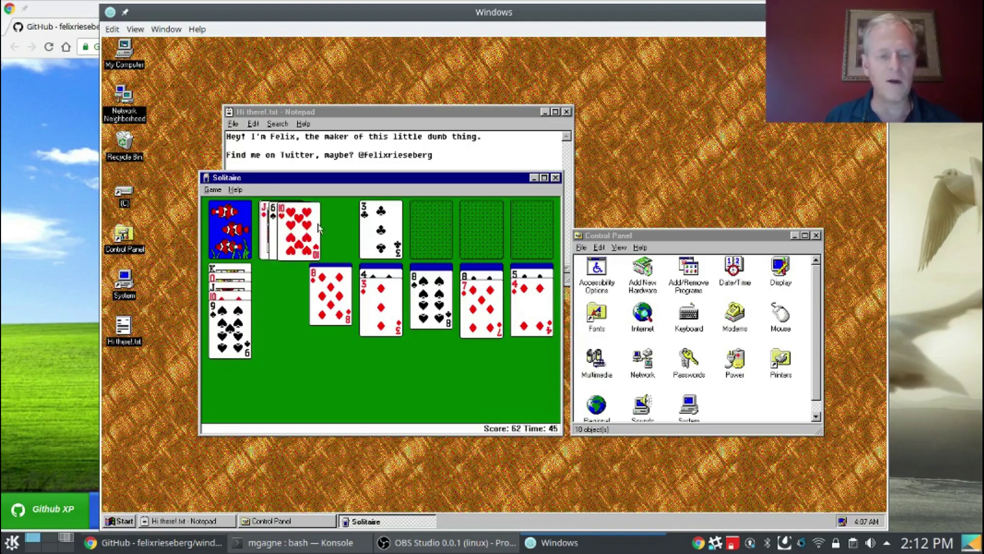
left_click(229, 231)
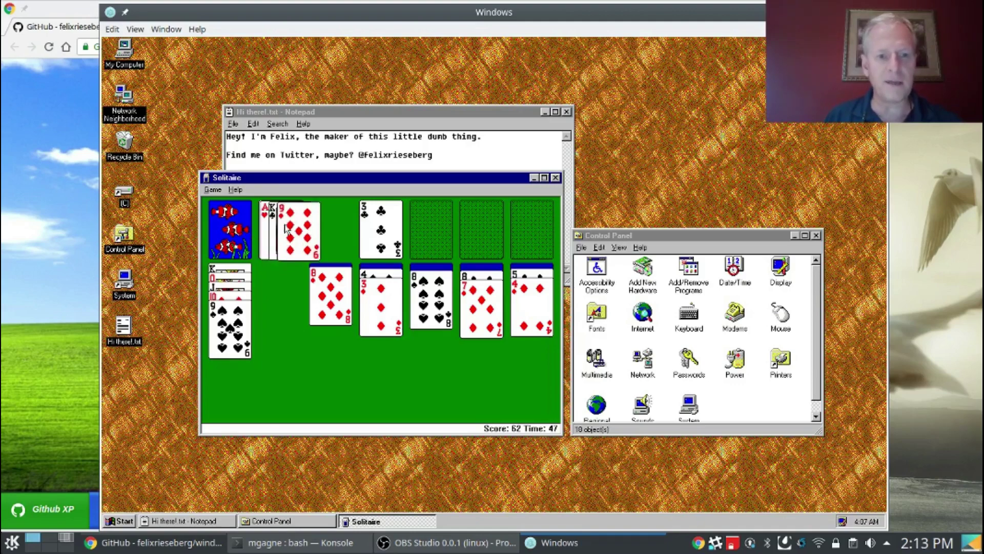
left_click(233, 230)
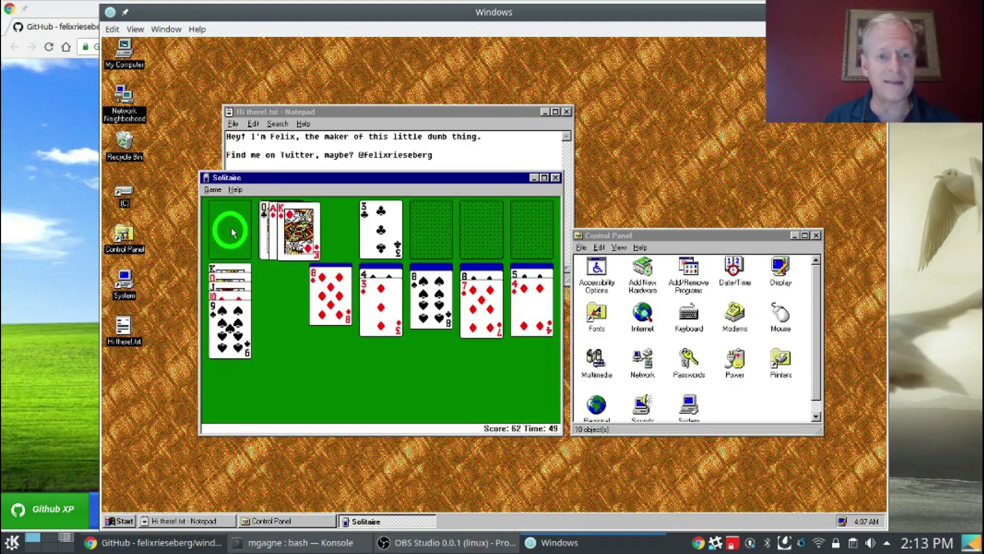
left_click_drag(300, 231, 282, 295)
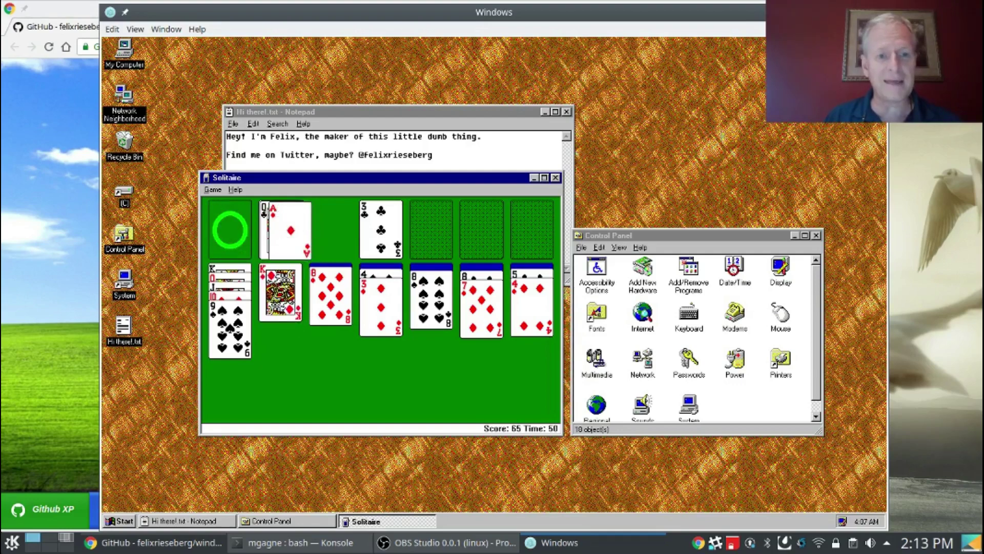
double_click(307, 229)
left_click_drag(281, 230, 292, 315)
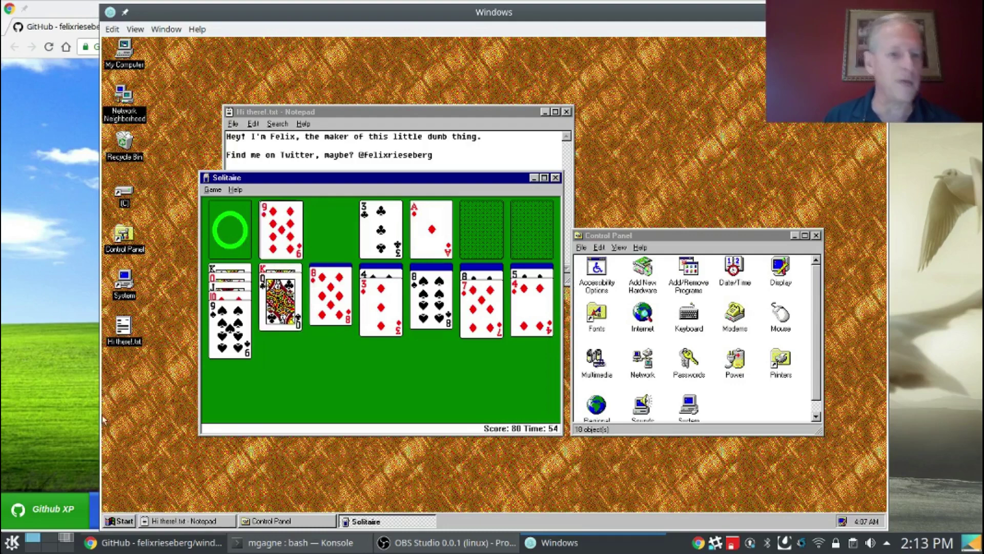
left_click(112, 517)
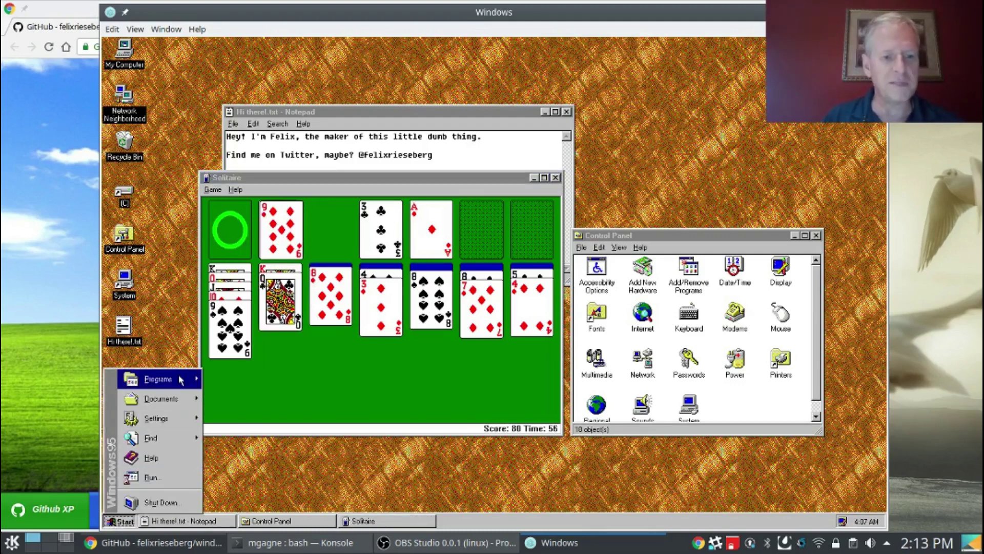
Launch Minesweeper from Programs > Accessories > Games and place it beside the Control Panel
mouse_move(156, 379)
mouse_move(236, 376)
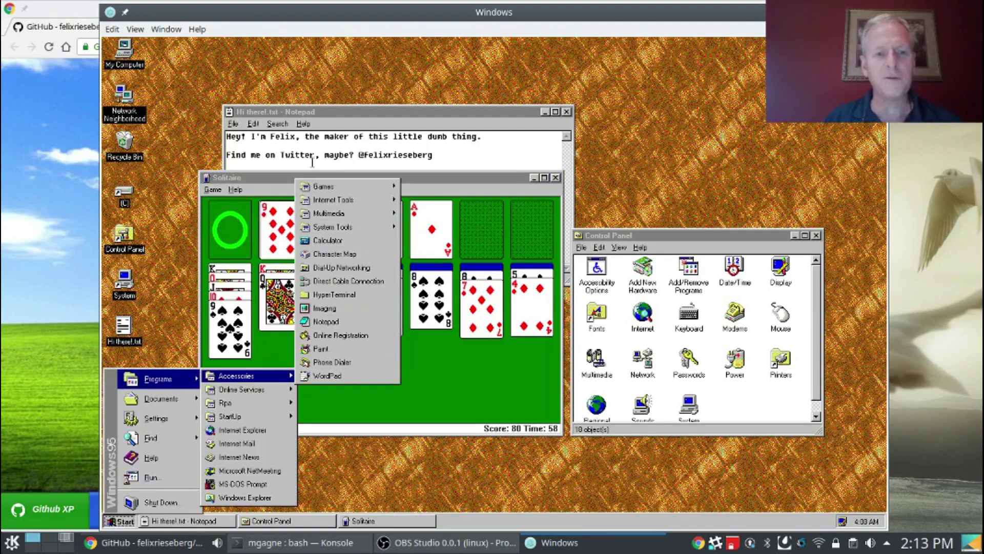
mouse_move(333, 188)
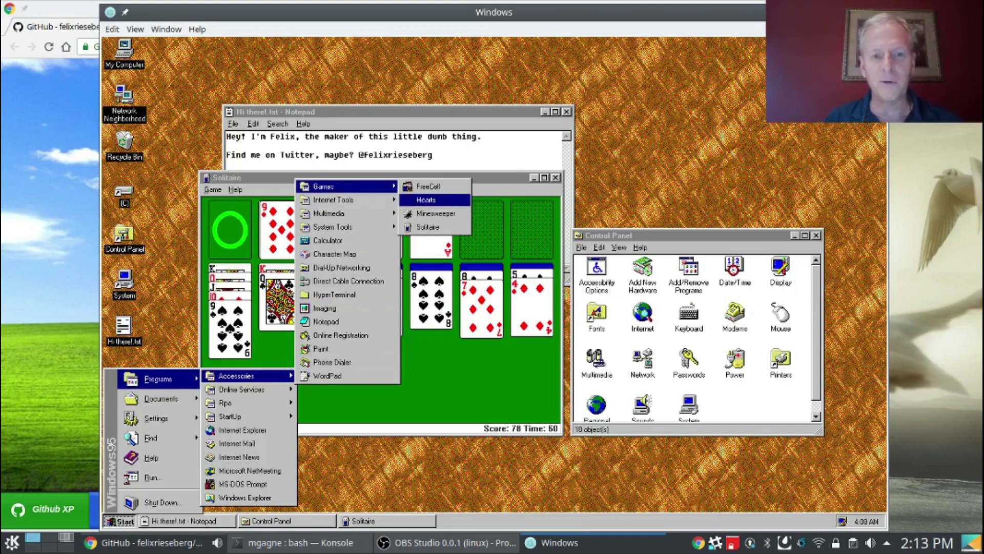
left_click(435, 218)
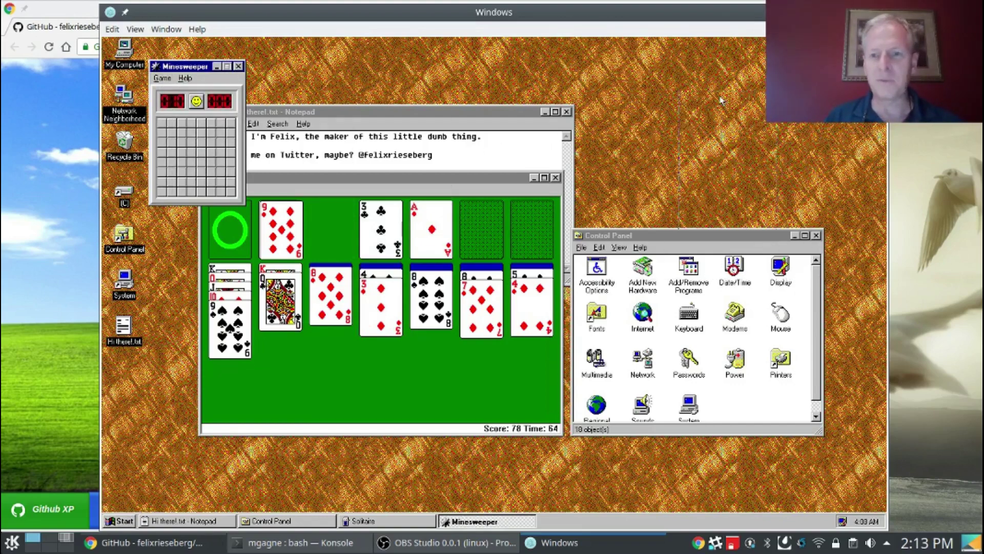
left_click_drag(721, 101, 721, 100)
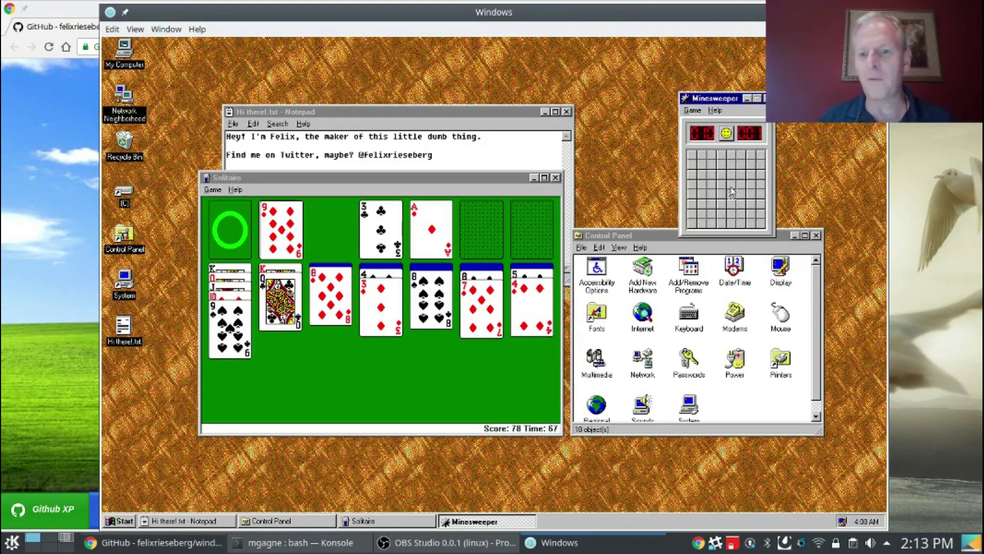
Uncover the first minefield cells and flag a suspected mine
left_click(731, 194)
right_click(731, 184)
left_click(741, 184)
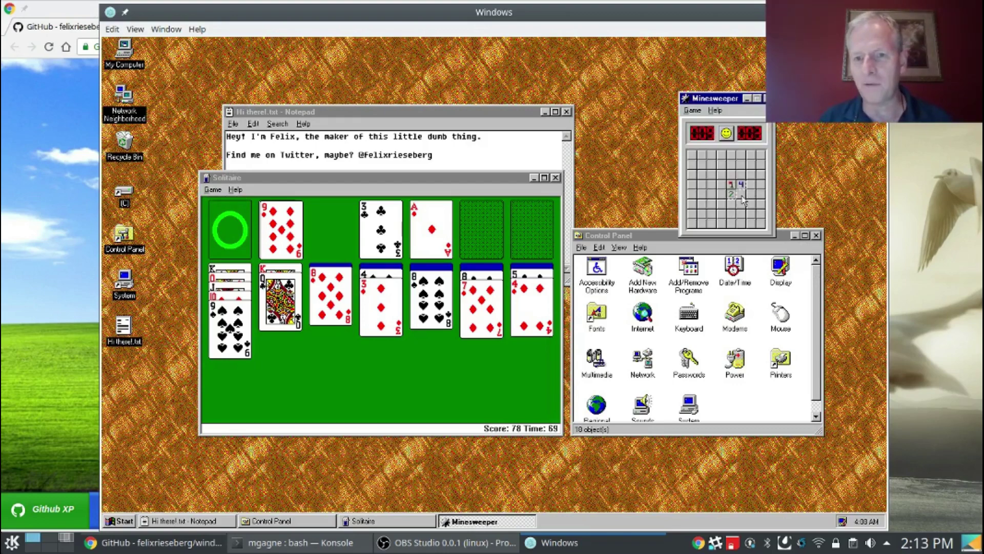
left_click(742, 206)
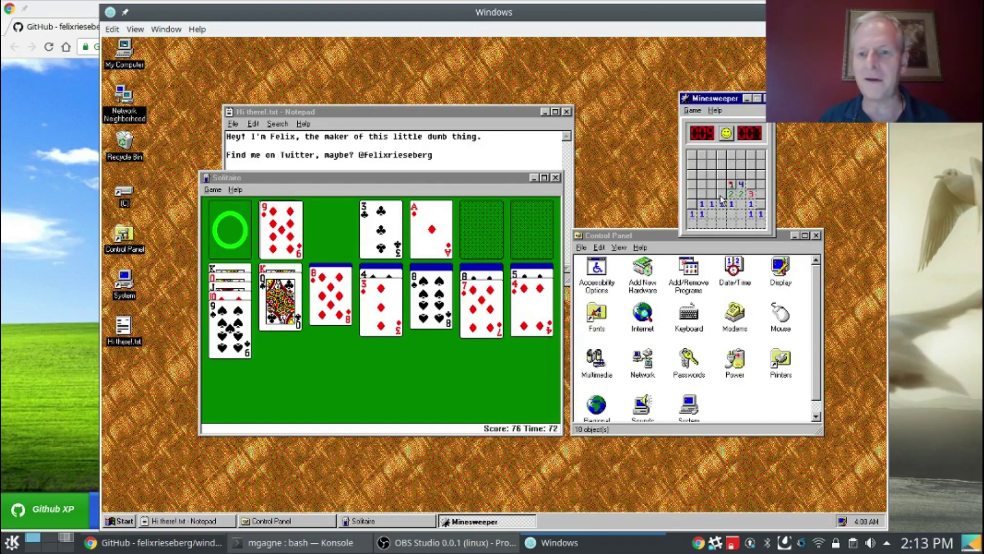
left_click(721, 194)
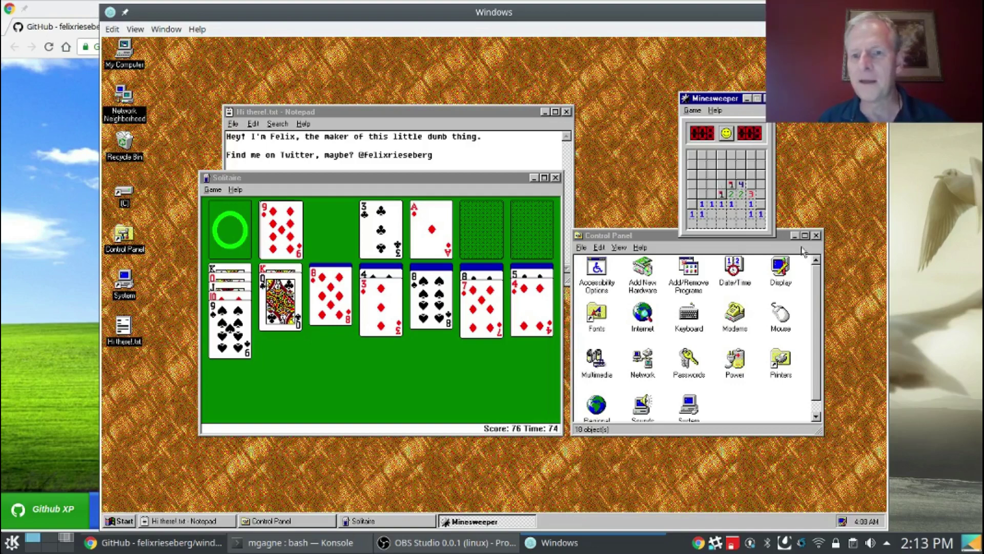
left_click(719, 185)
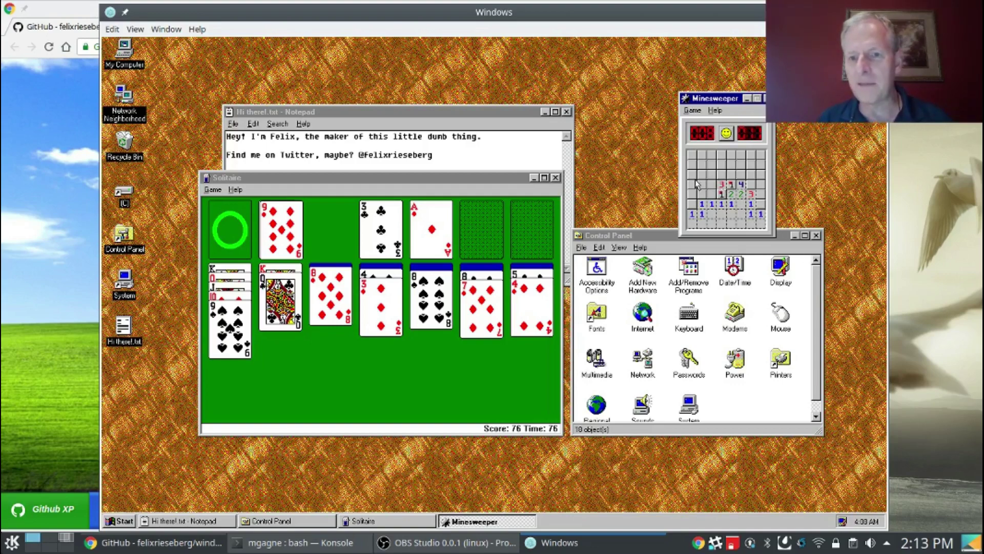
Clear around the 1 and open more cells until a mine ends the game, then return to Solitaire
middle_click(720, 194)
left_click(702, 195)
left_click(691, 194)
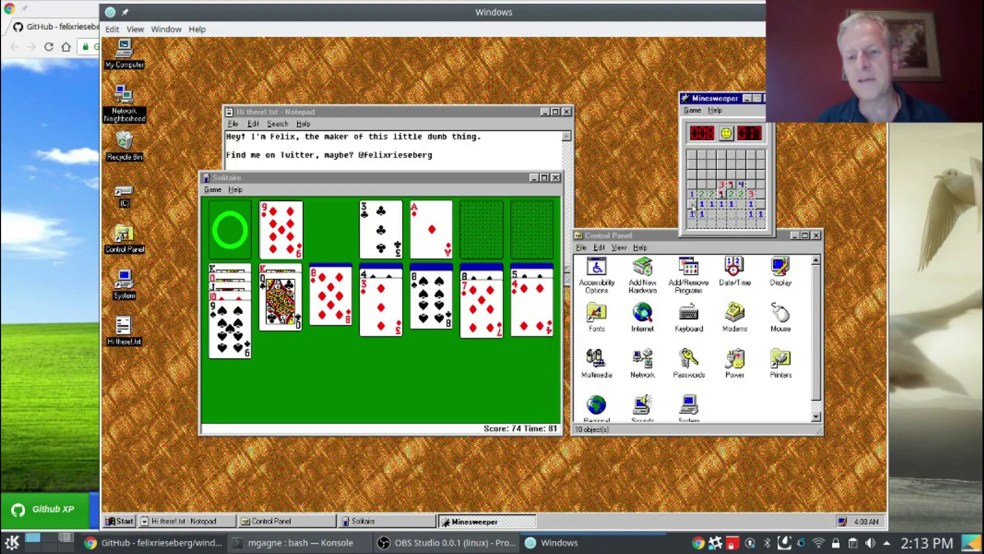
left_click(693, 184)
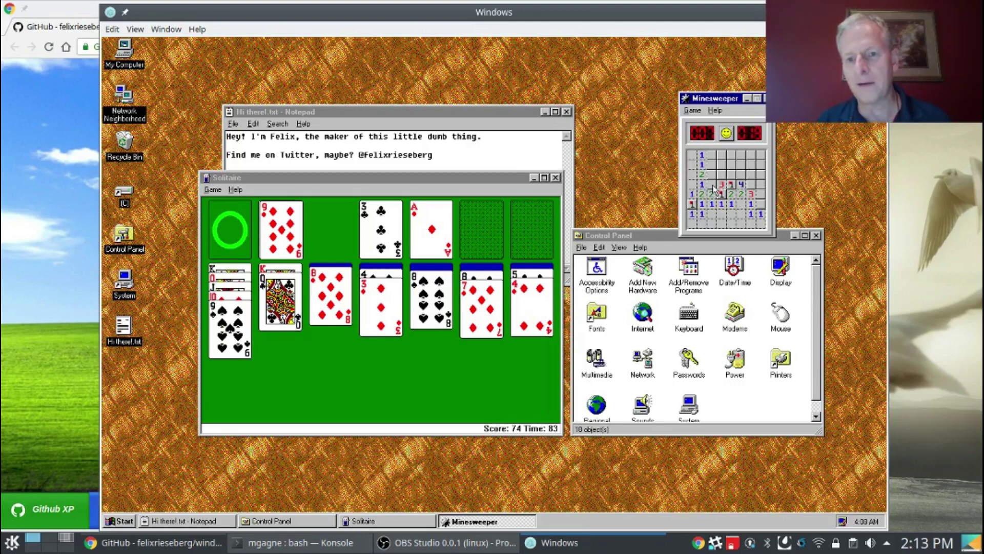
left_click(711, 184)
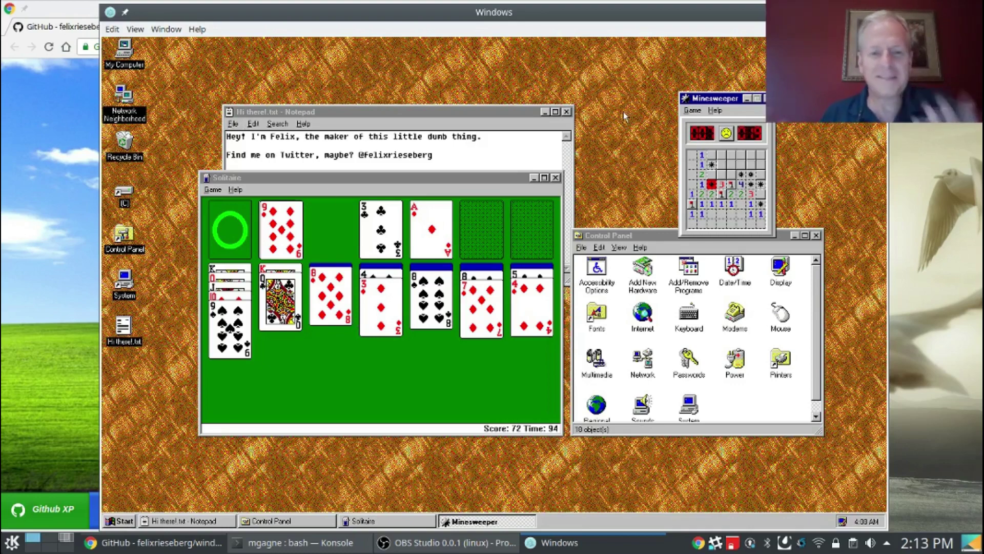
left_click_drag(401, 108, 527, 97)
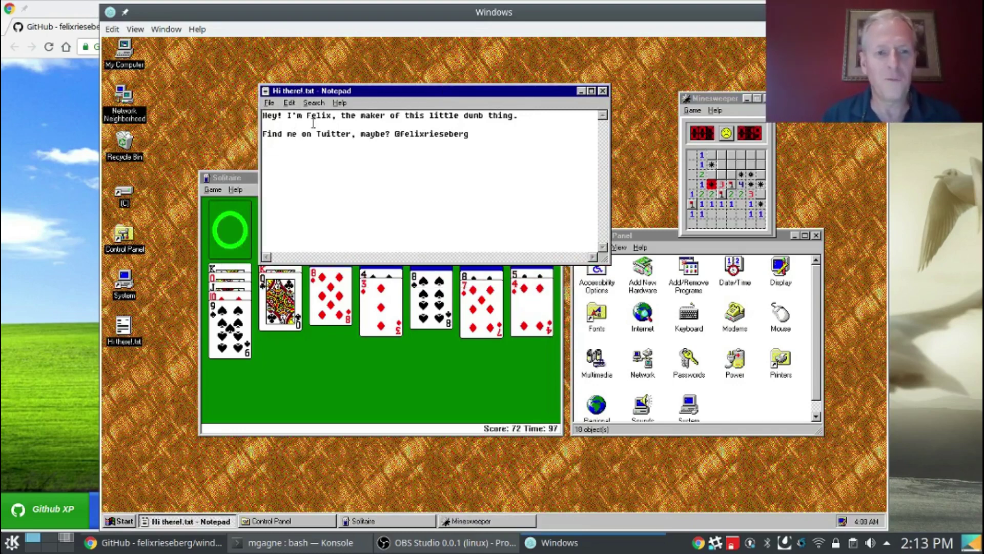
left_click(241, 179)
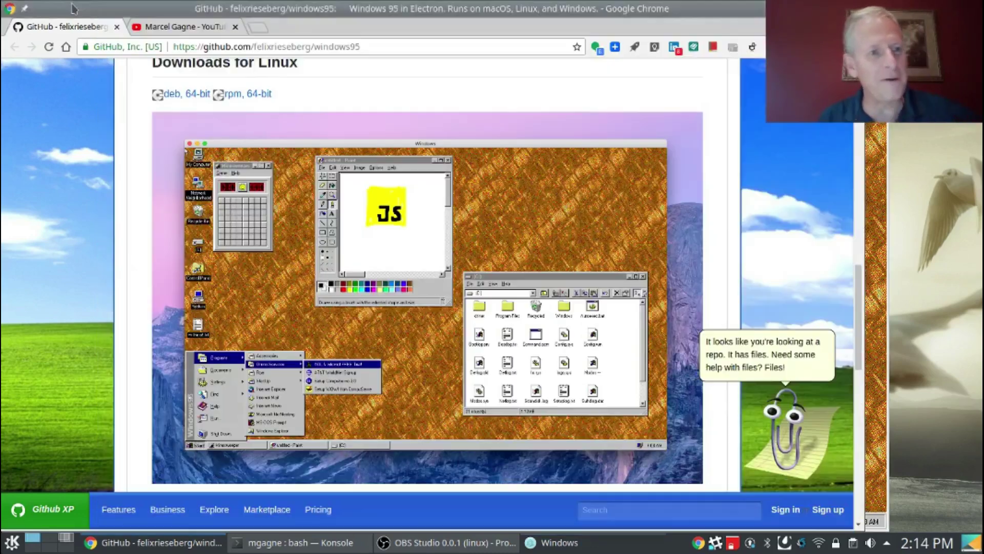
Scroll through the windows95 GitHub README and file list, then show the YouTube channel tab
left_click(75, 9)
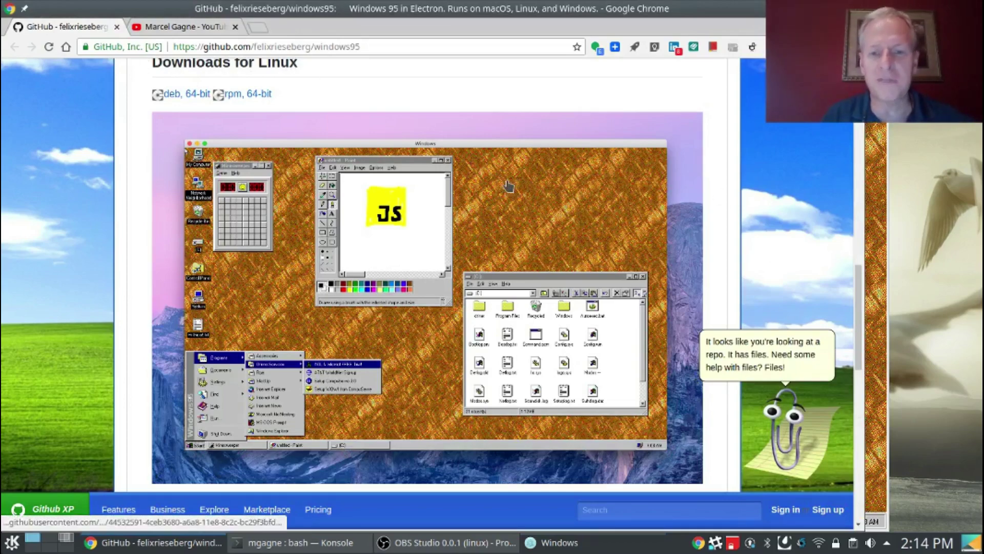
scroll(502, 226, "down", 5)
scroll(502, 226, "down", 2)
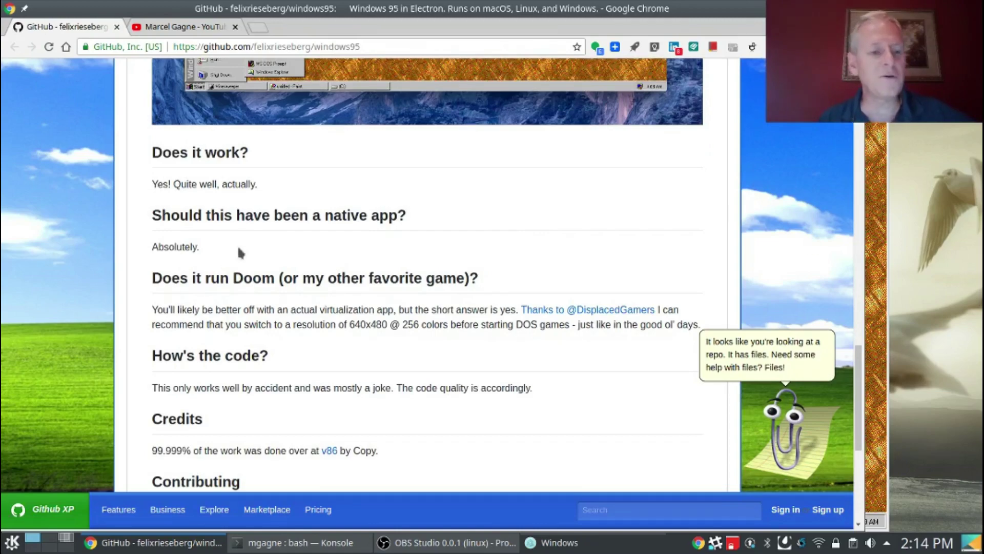
scroll(634, 244, "up", 15)
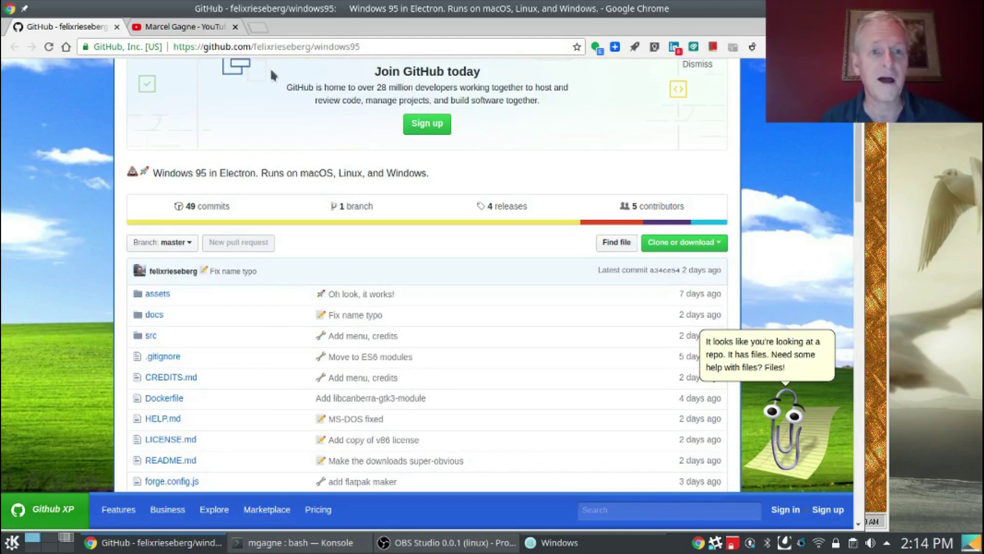
scroll(595, 220, "up", 3)
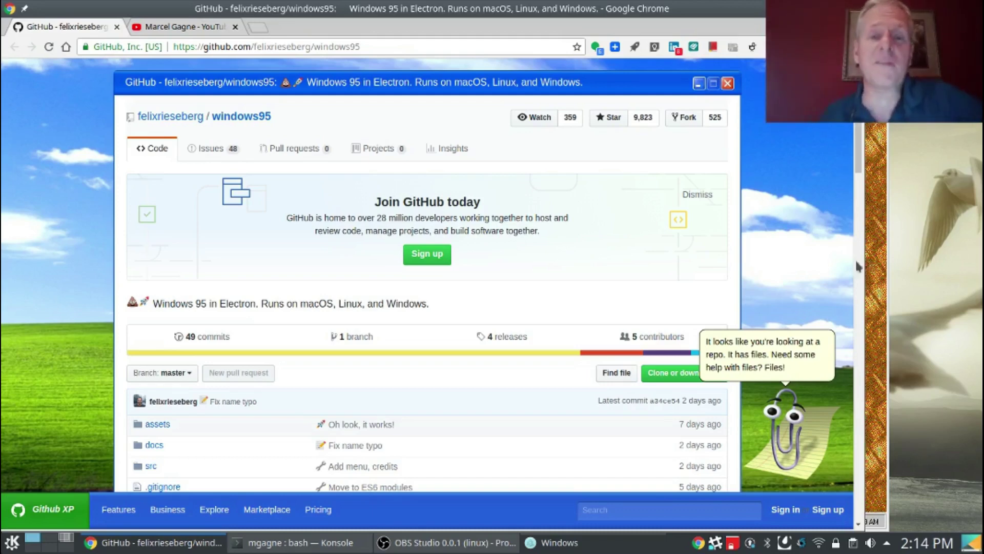
left_click(195, 27)
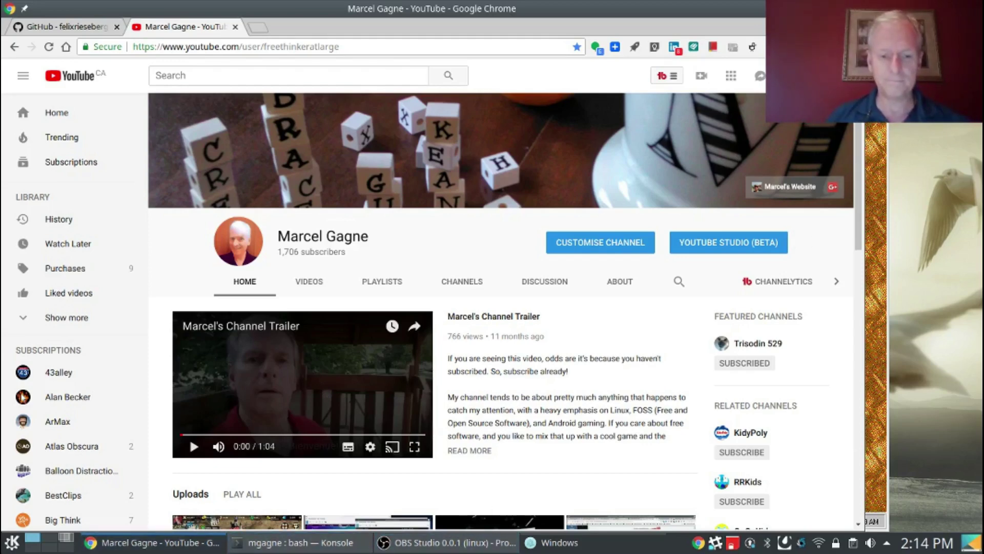
Back in the emulator, recycle the empty Solitaire stock and deal three fresh draws
left_click(877, 157)
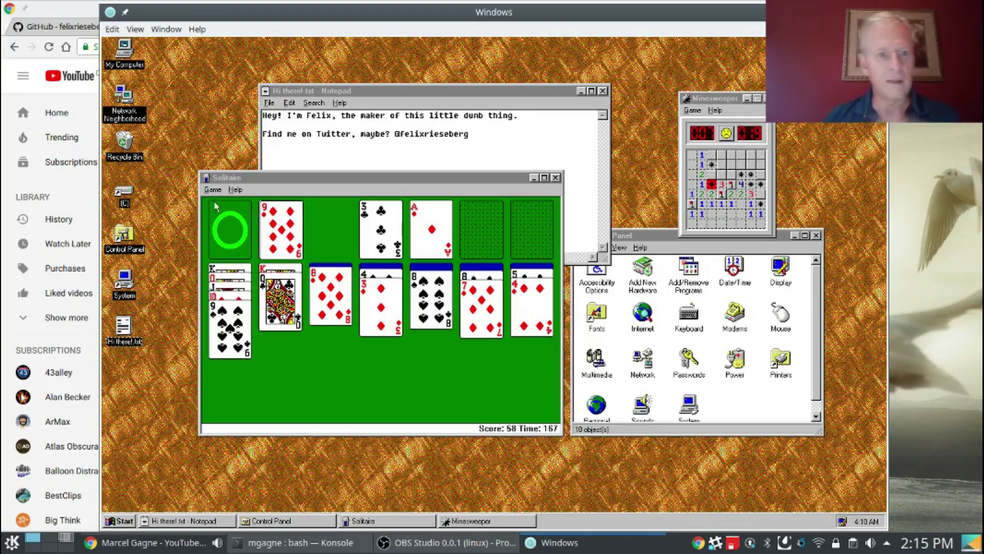
left_click(241, 211)
left_click(239, 226)
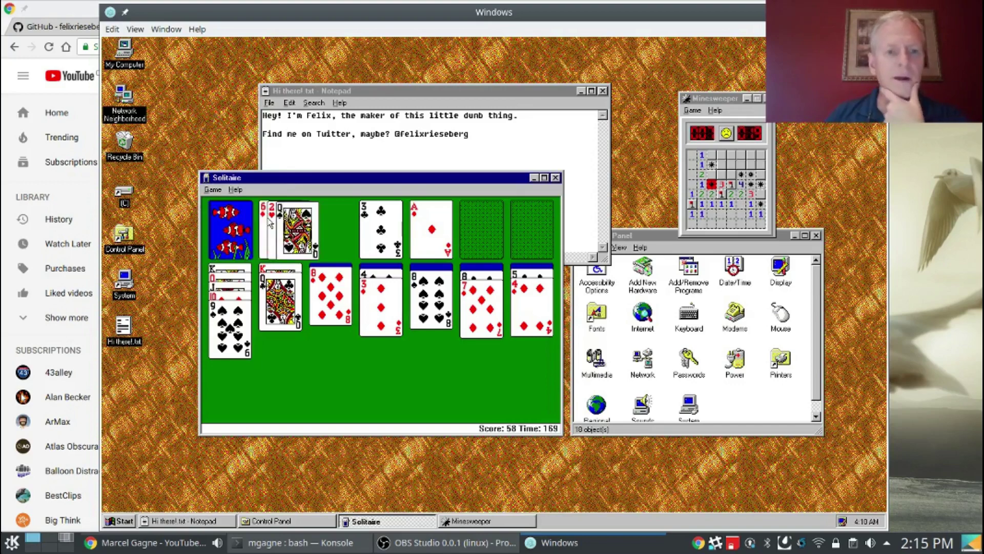
left_click(244, 232)
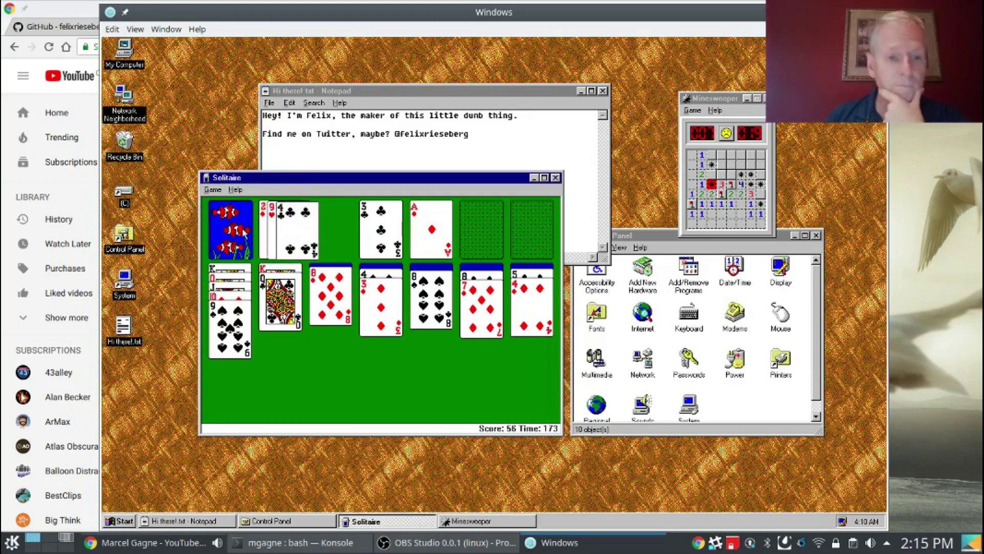
left_click(244, 232)
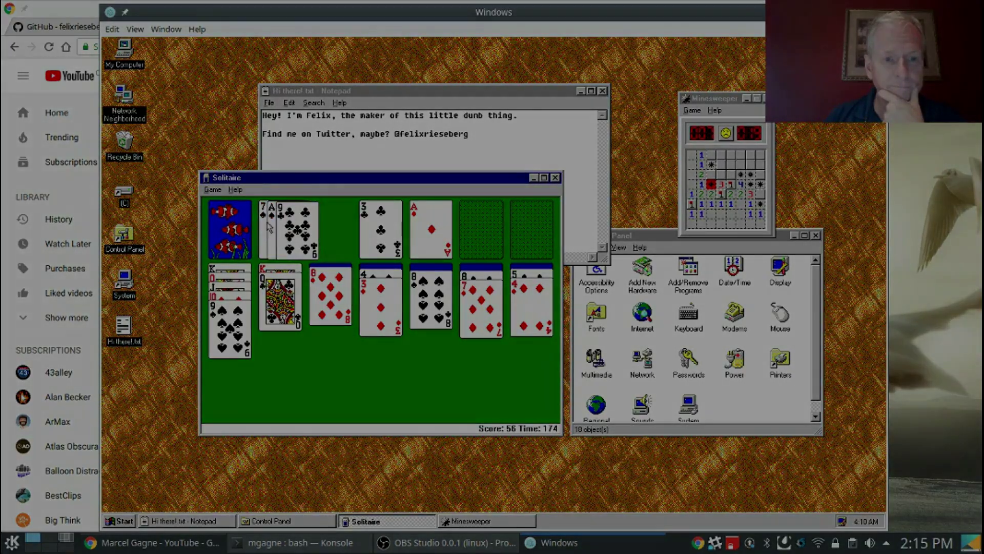